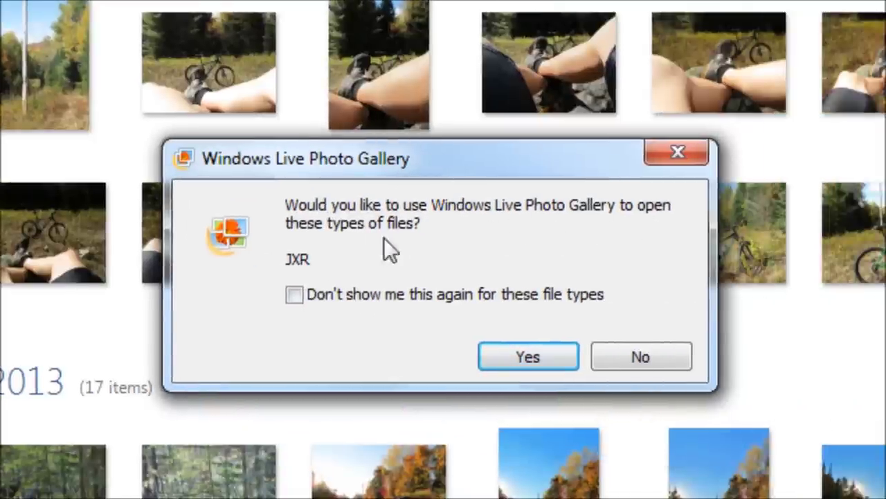
Tick 'Don't show me this again for these file types' and accept Photo Gallery for JXR files.
click(297, 298)
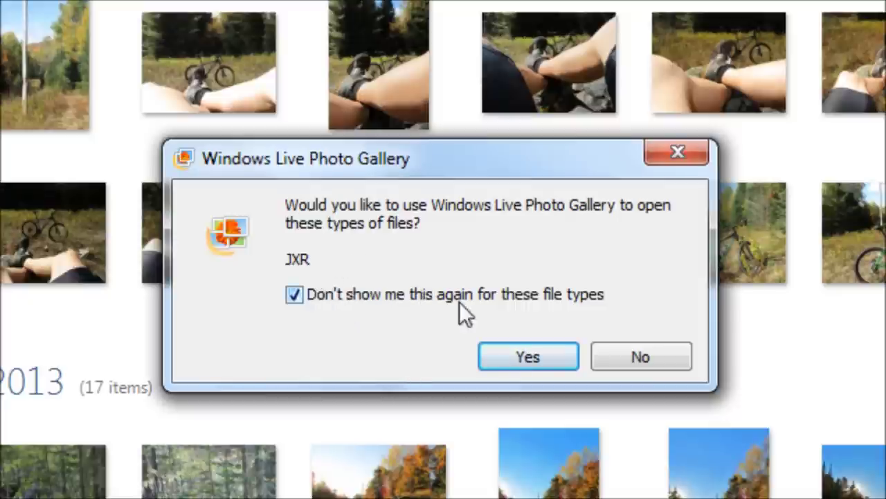
click(535, 354)
mouse_move(538, 162)
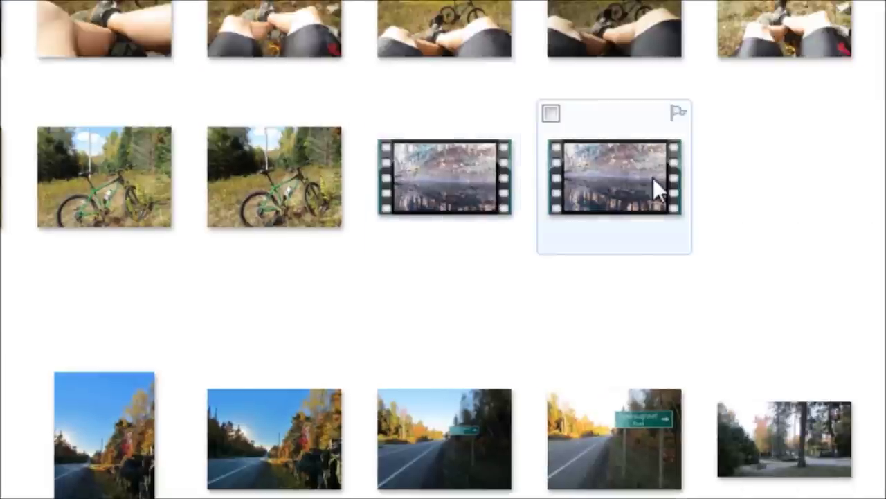
mouse_move(478, 201)
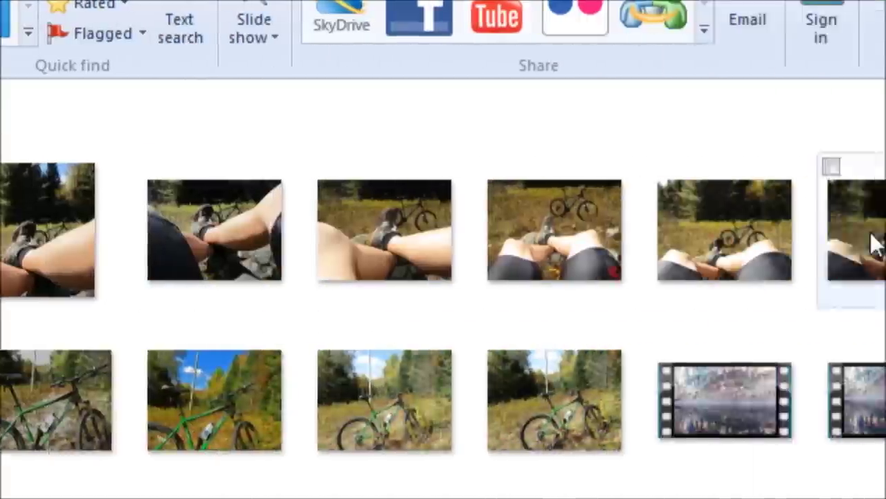
scroll(443, 346, down, 5)
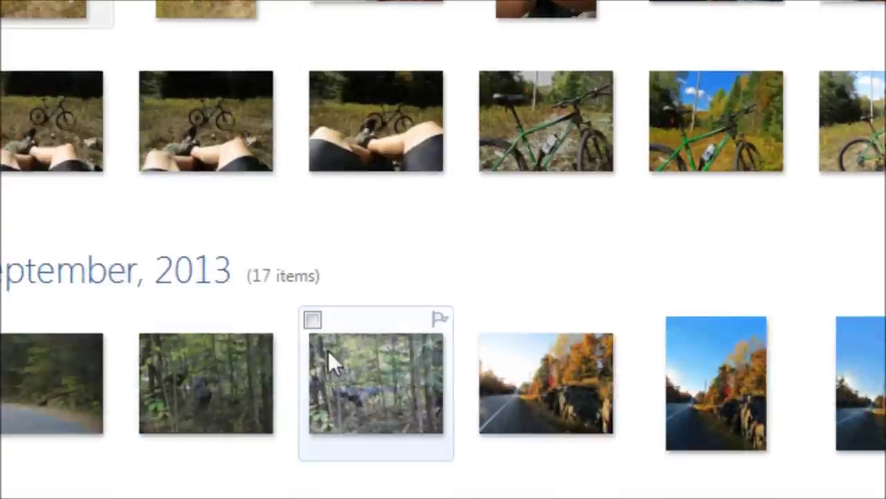
mouse_move(447, 365)
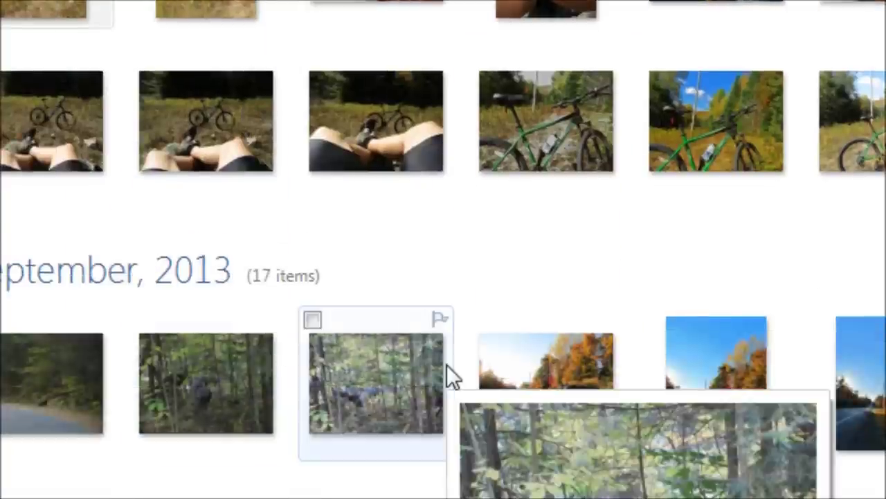
mouse_move(525, 342)
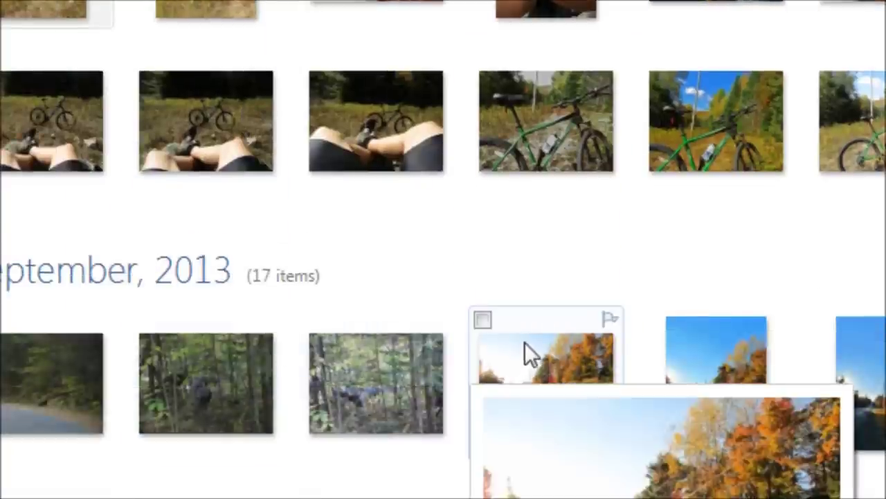
mouse_move(87, 357)
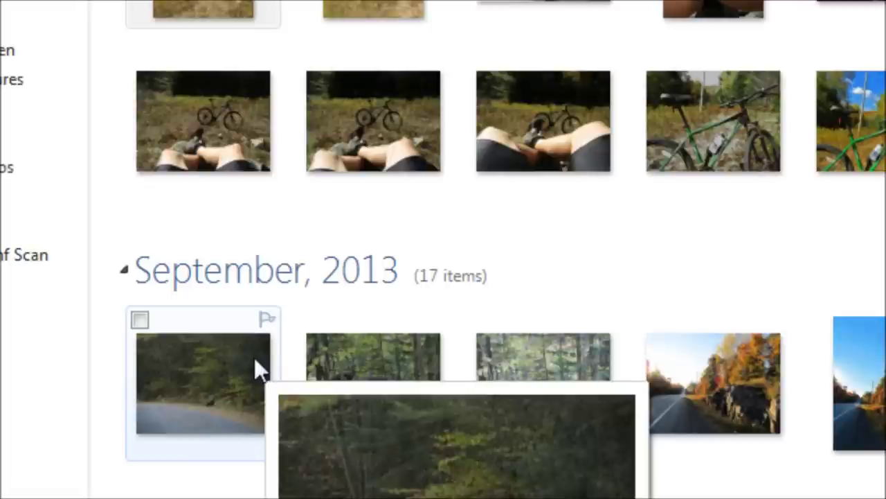
mouse_move(380, 365)
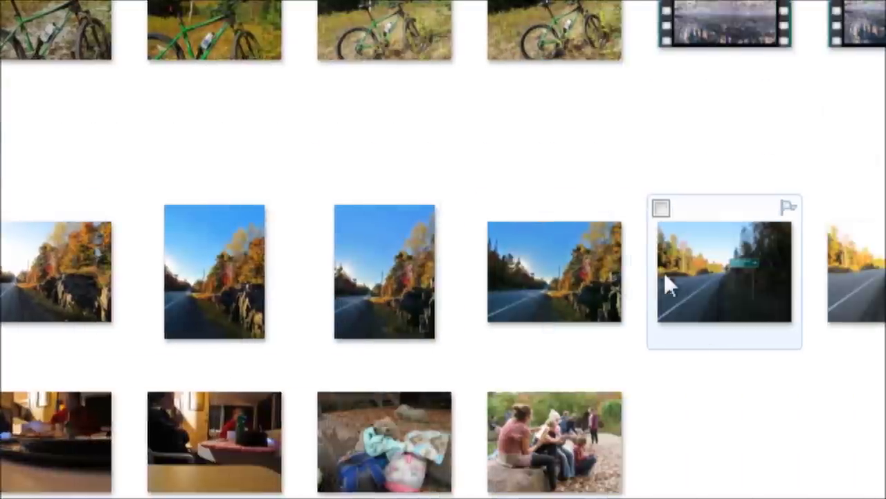
mouse_move(631, 267)
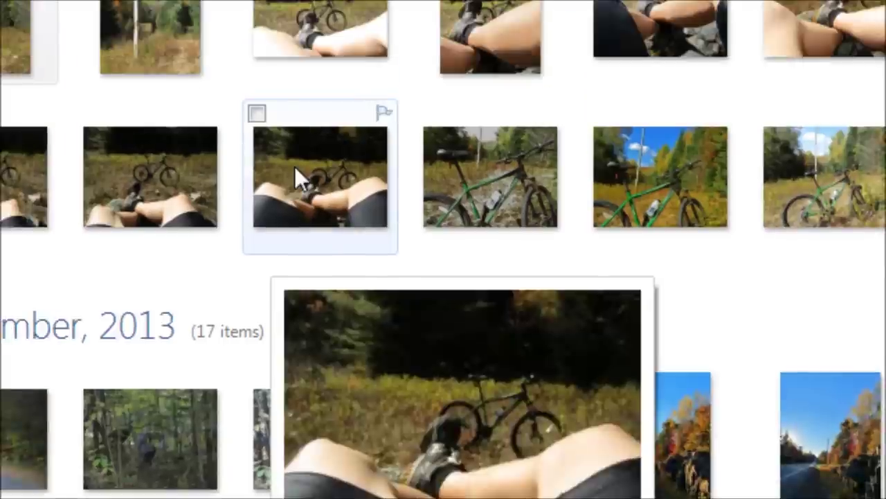
mouse_move(267, 156)
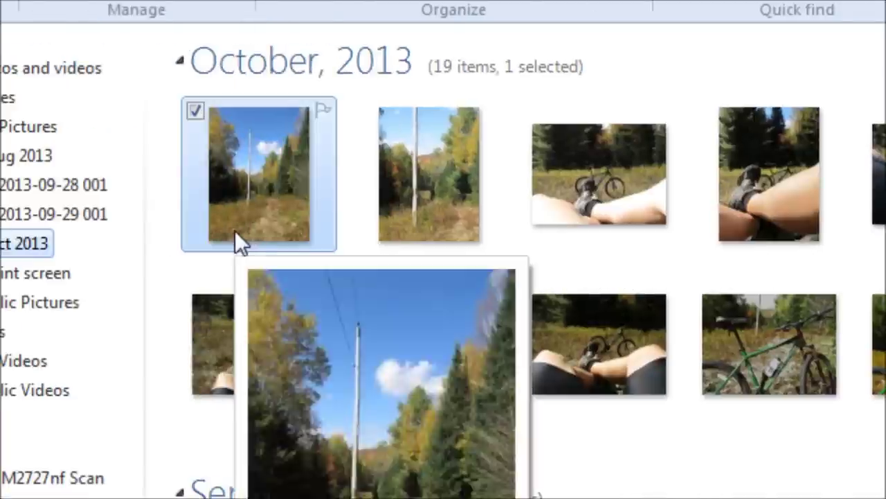
mouse_move(329, 316)
mouse_move(368, 371)
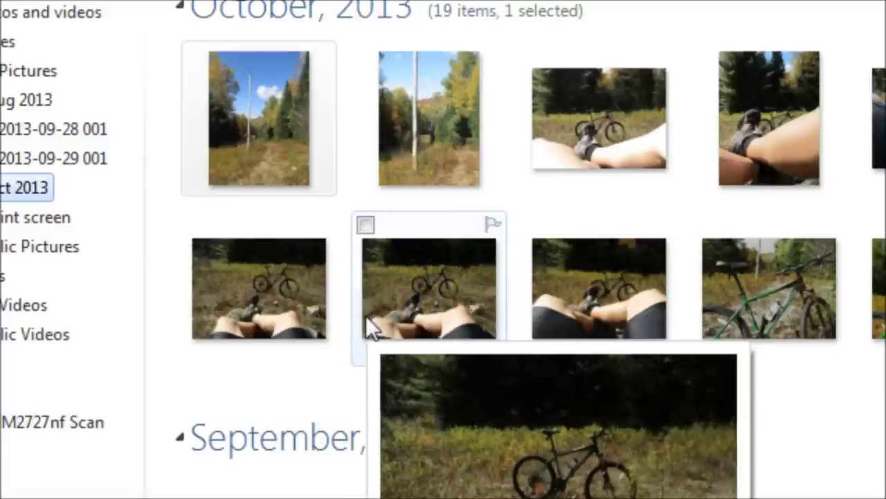
mouse_move(269, 112)
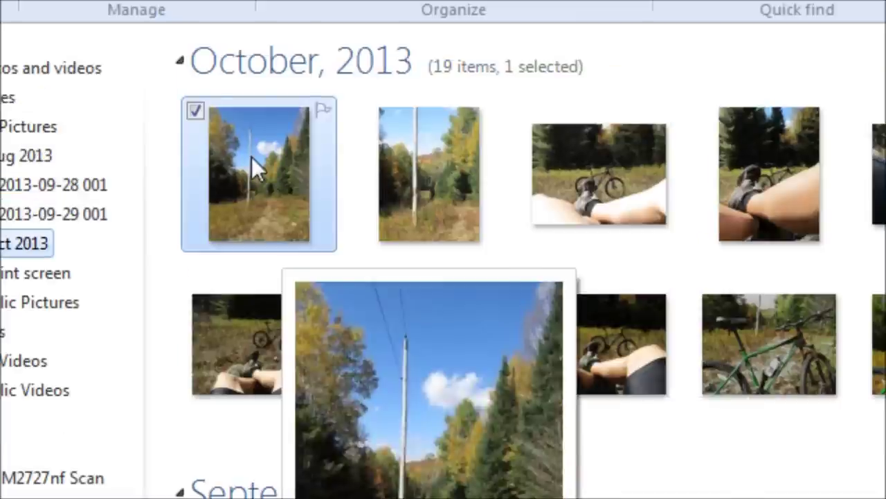
double_click(251, 156)
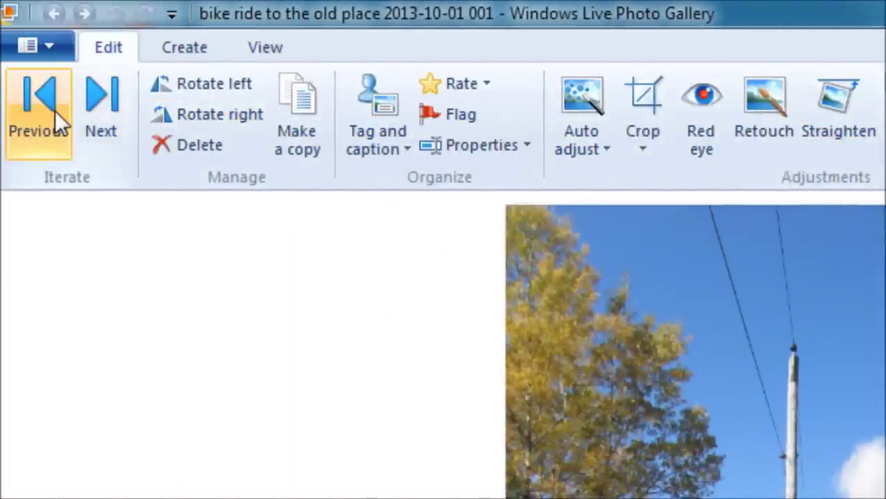
Flip between photos 001 and 002, then rotate photo 001 left and back upright.
click(91, 104)
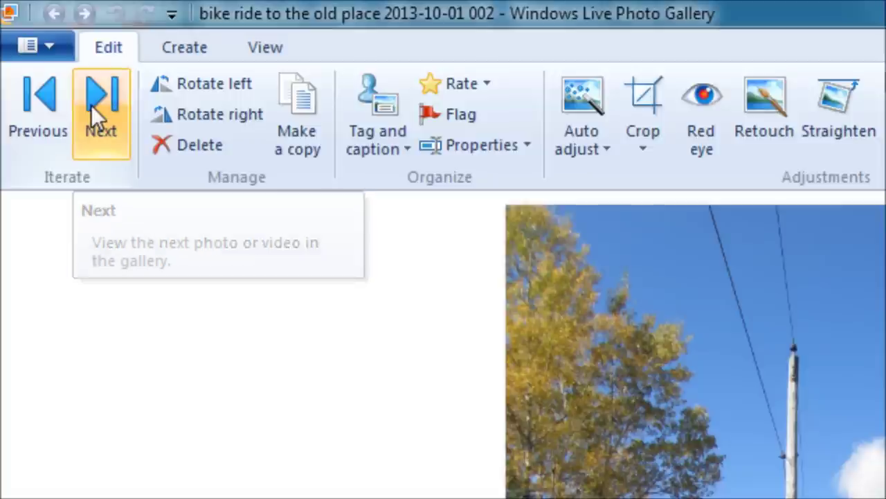
click(41, 105)
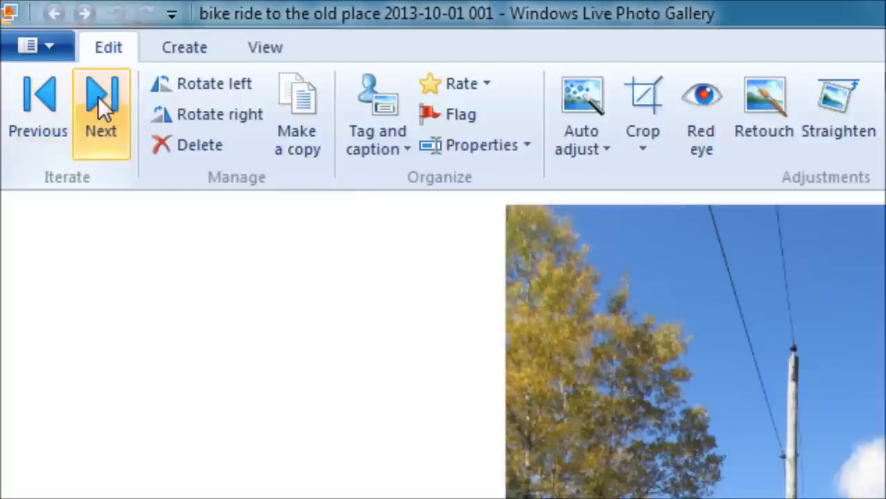
click(98, 96)
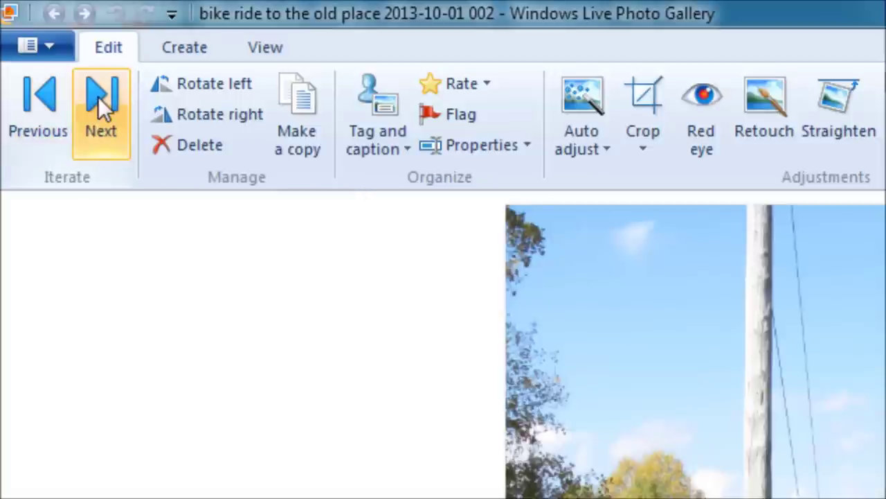
click(42, 100)
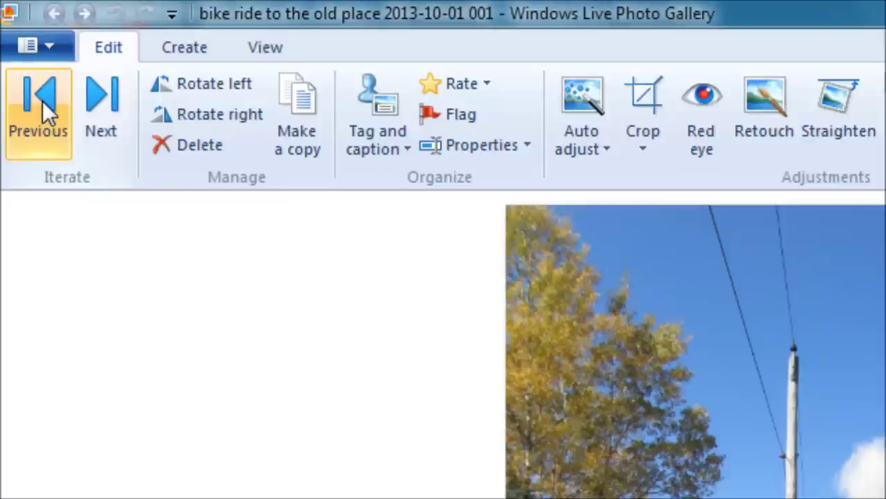
click(190, 88)
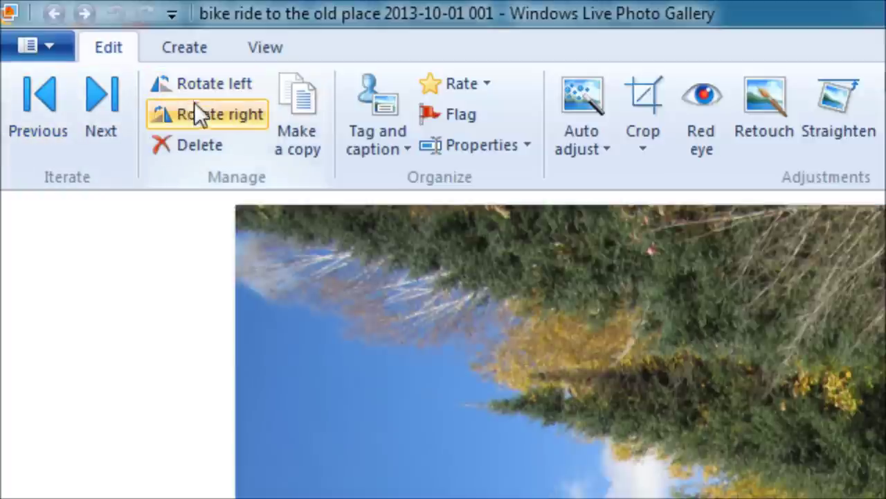
click(195, 114)
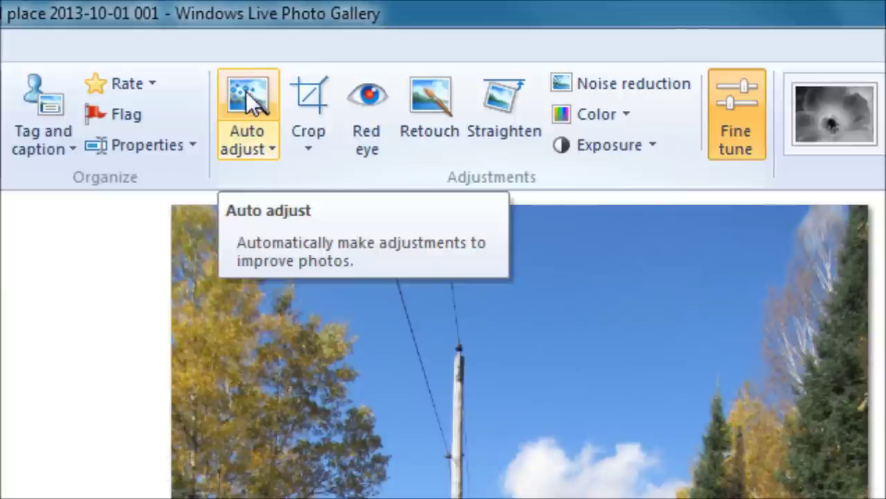
Auto adjust the pole photo, compare via repeated Undo/Redo, and end on the original look.
click(246, 90)
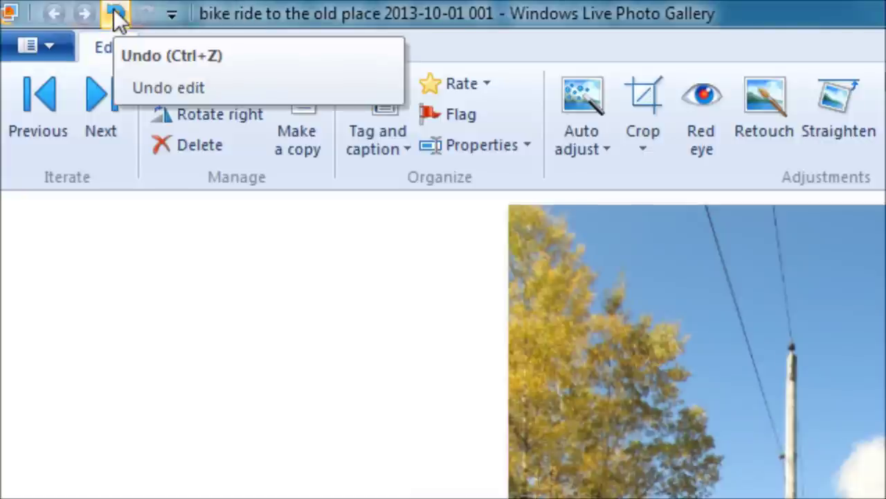
click(116, 13)
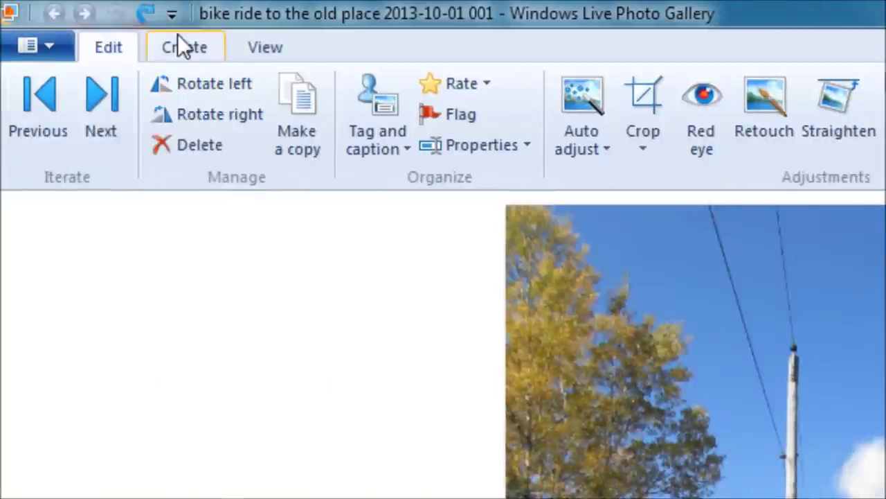
click(146, 14)
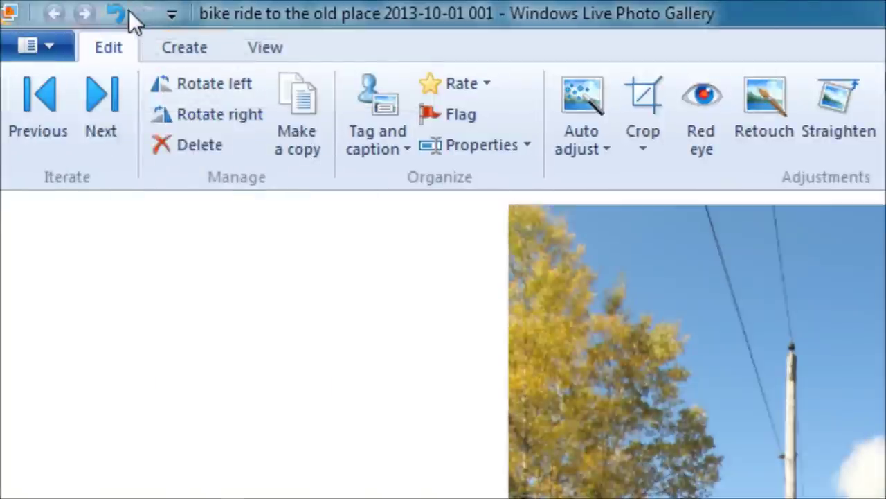
click(117, 13)
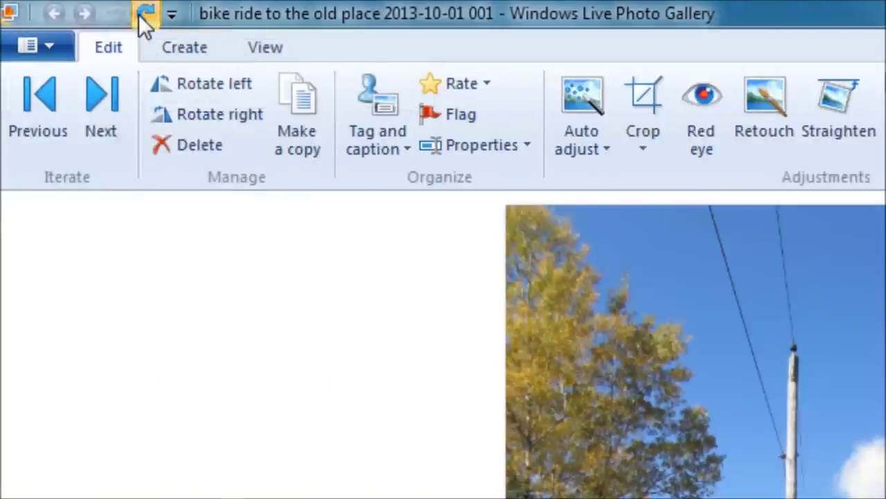
click(142, 16)
click(115, 14)
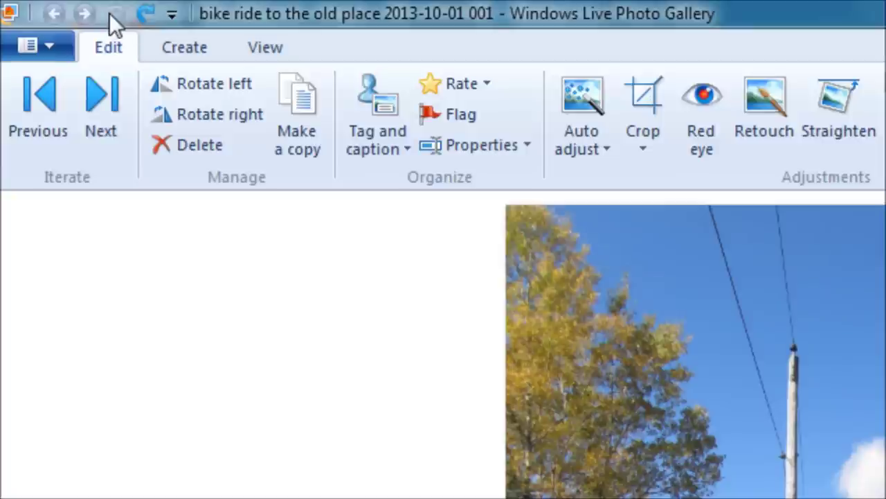
click(144, 16)
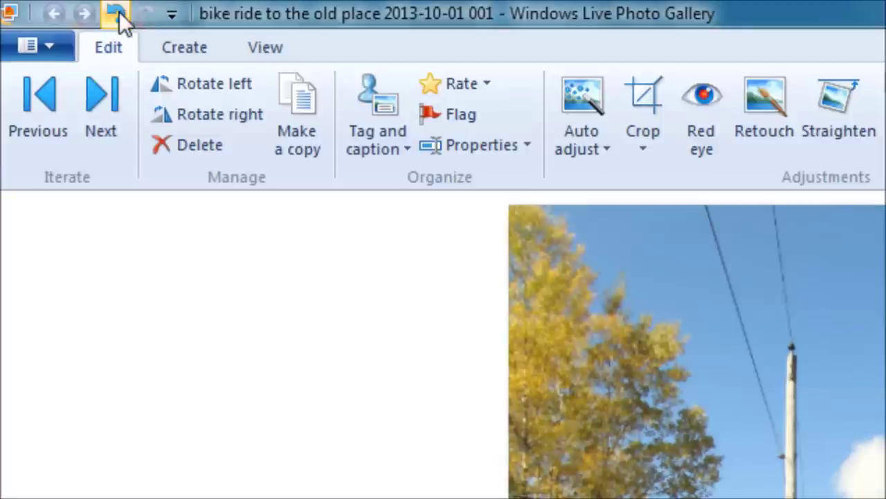
click(122, 20)
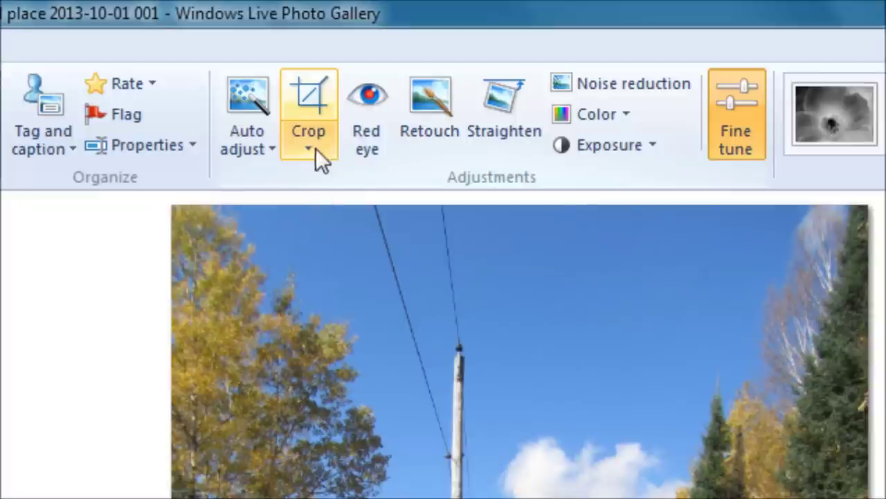
click(270, 149)
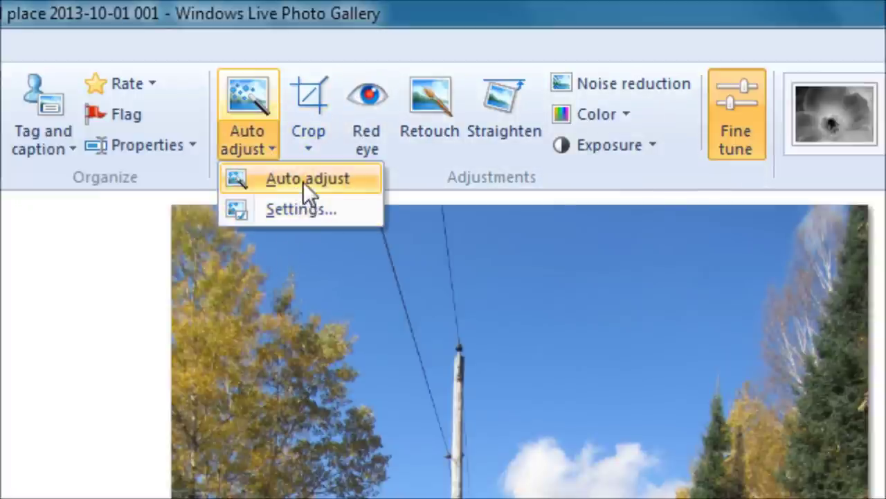
click(267, 145)
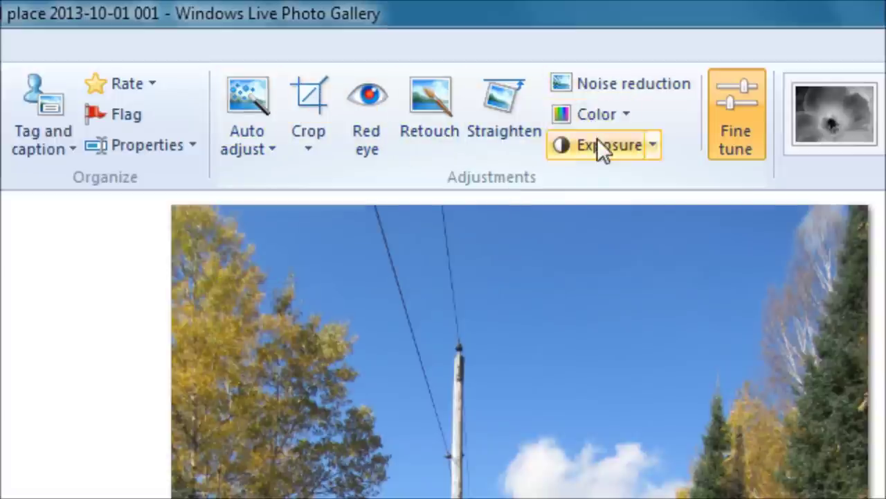
Choose Crop in the Edit tab's Adjustments group to place a crop frame on the pole photo.
click(316, 103)
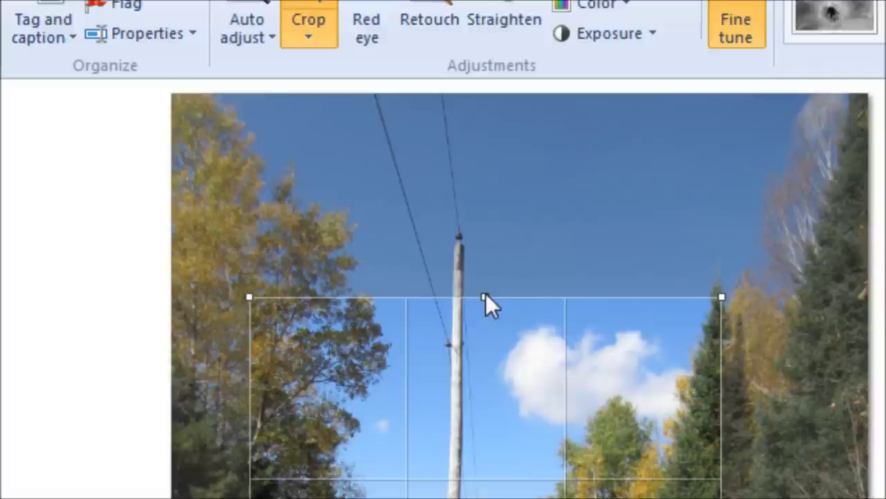
Drag the crop frame's top handle up into the sky to include more of the pole.
drag(484, 296, 500, 251)
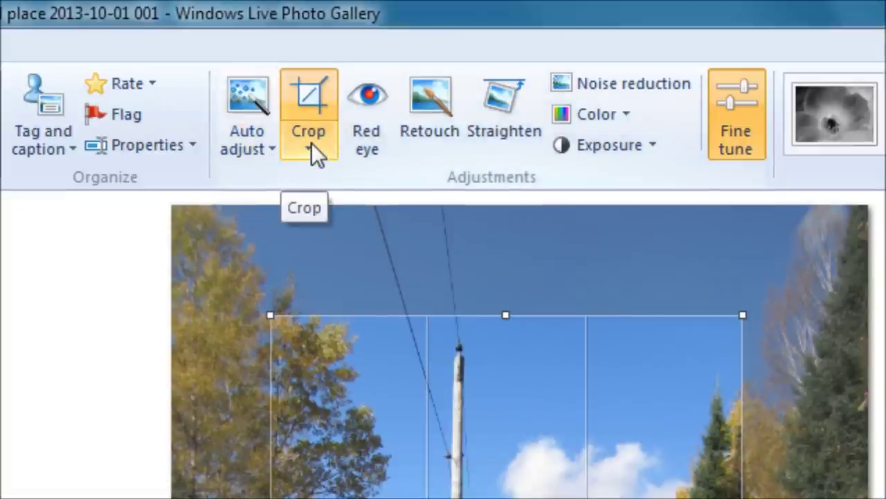
click(311, 149)
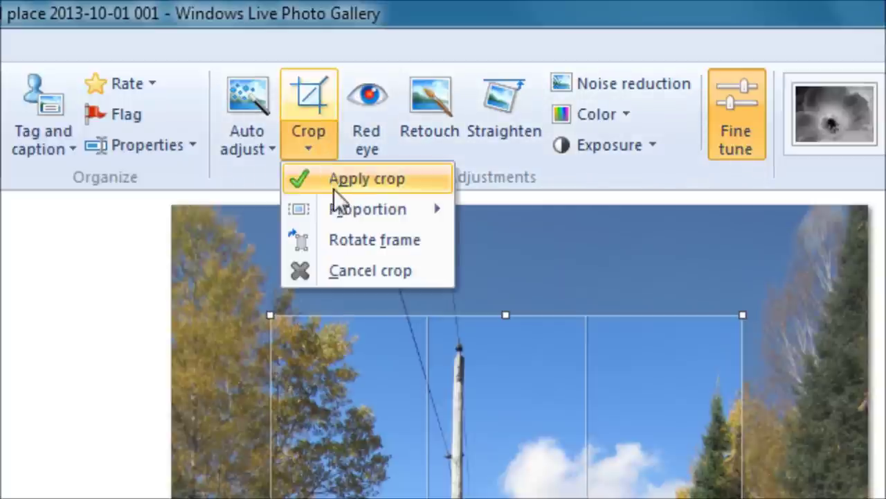
Set the crop proportion to Widescreen (16x9) from the Crop options.
mouse_move(338, 216)
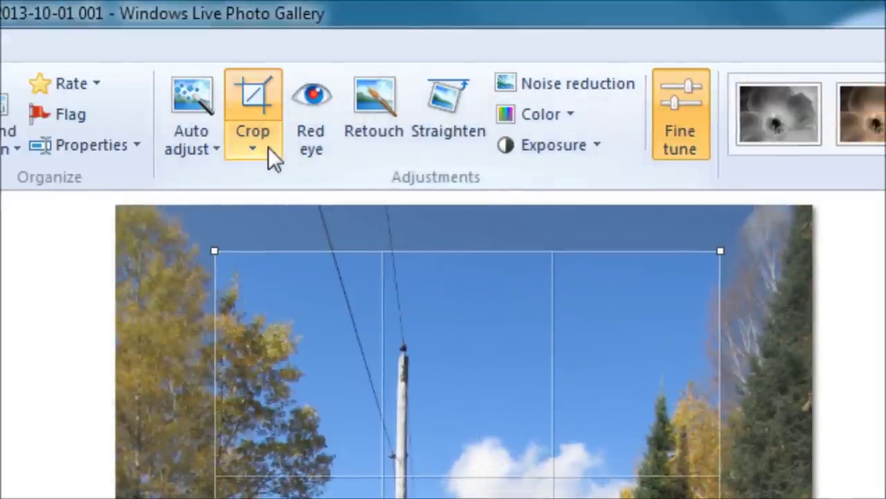
click(99, 33)
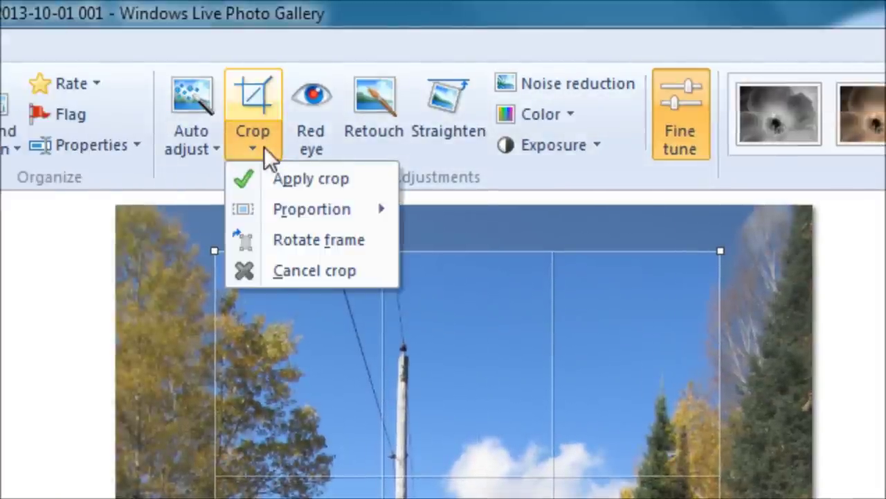
mouse_move(289, 208)
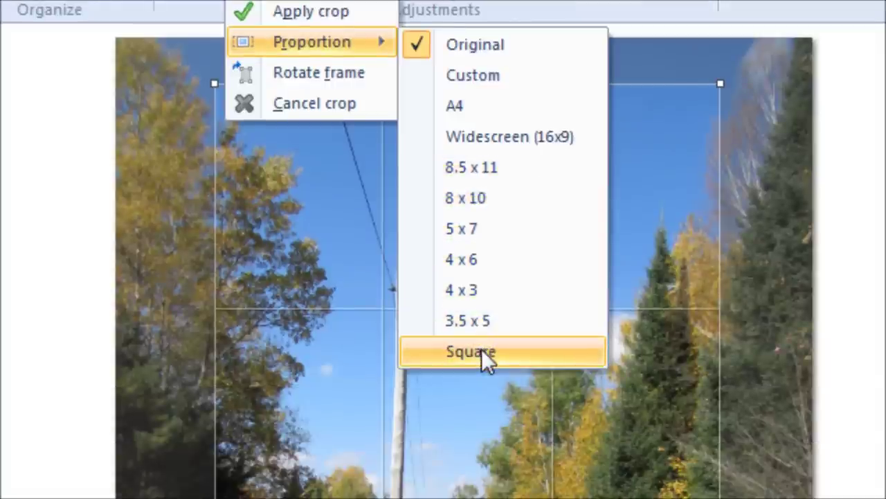
click(505, 139)
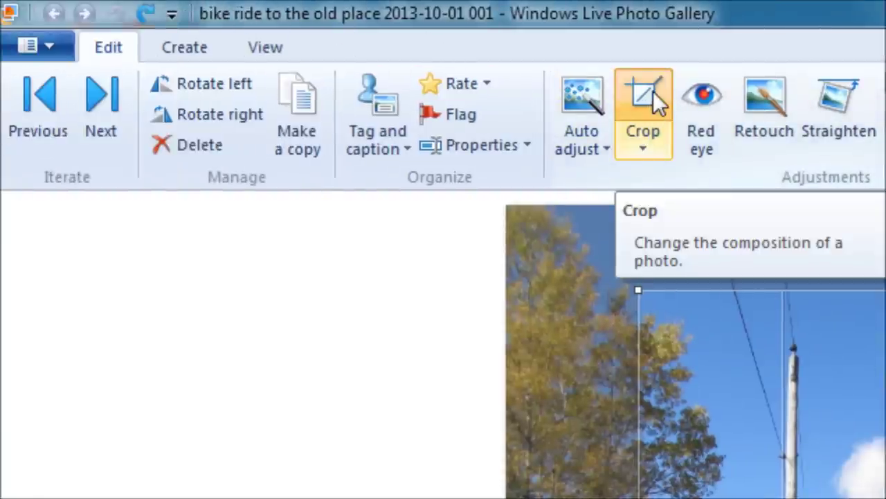
click(652, 142)
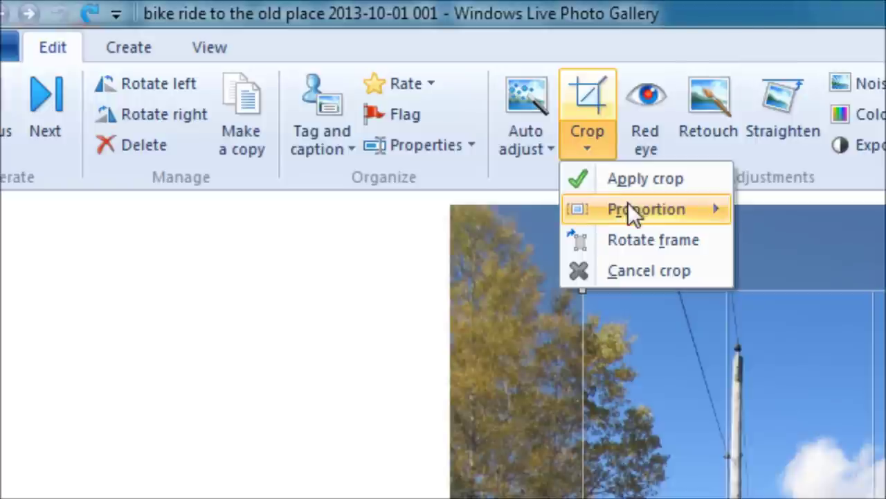
Reset the crop proportion to Original, then undo the crop edit.
mouse_move(628, 205)
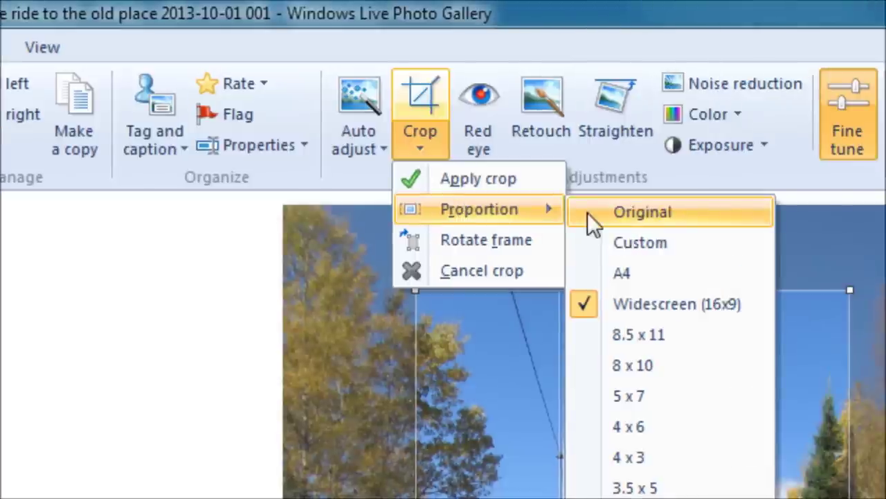
click(580, 212)
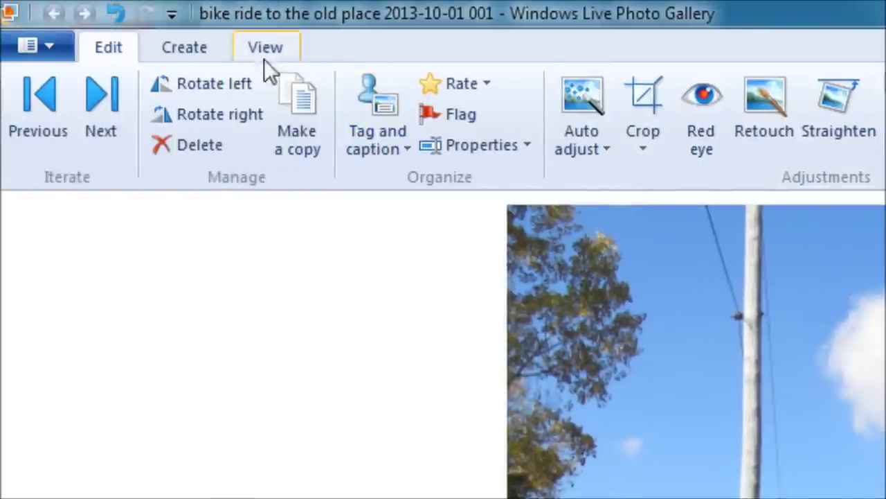
click(116, 15)
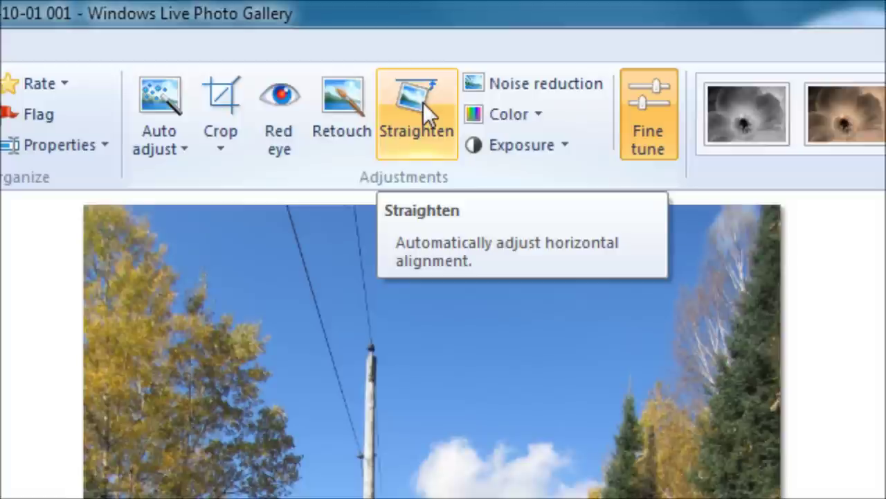
Apply Straighten to automatically level the power-pole photo.
click(423, 103)
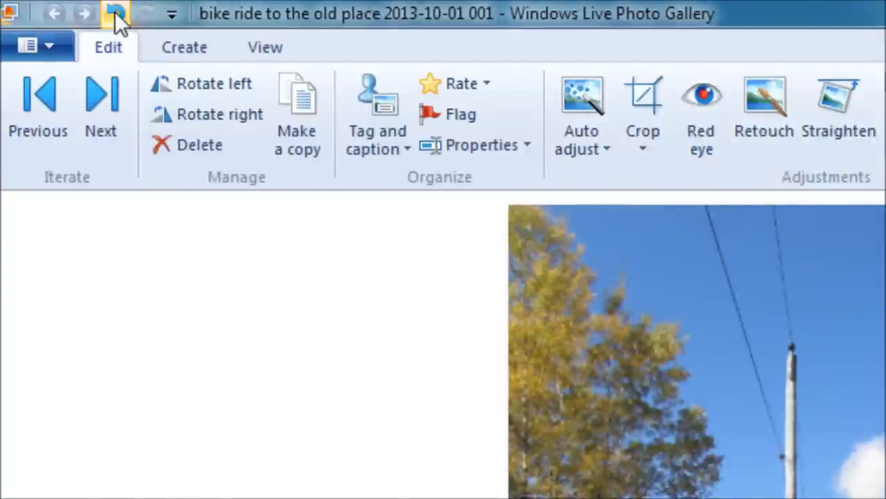
Undo the Straighten adjustment on the power-pole photo.
click(116, 15)
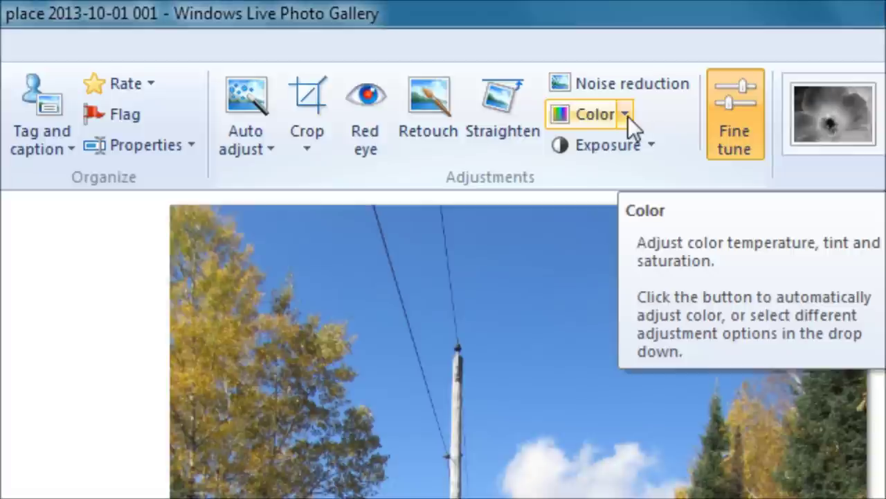
click(625, 114)
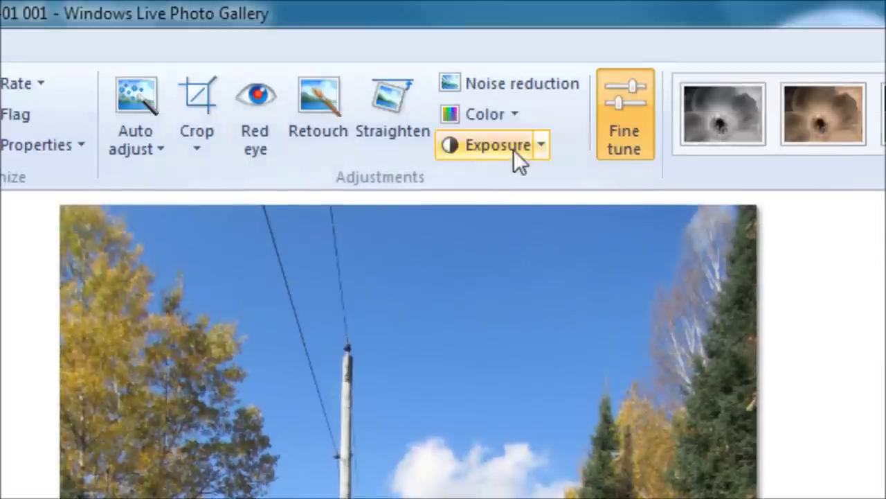
click(515, 6)
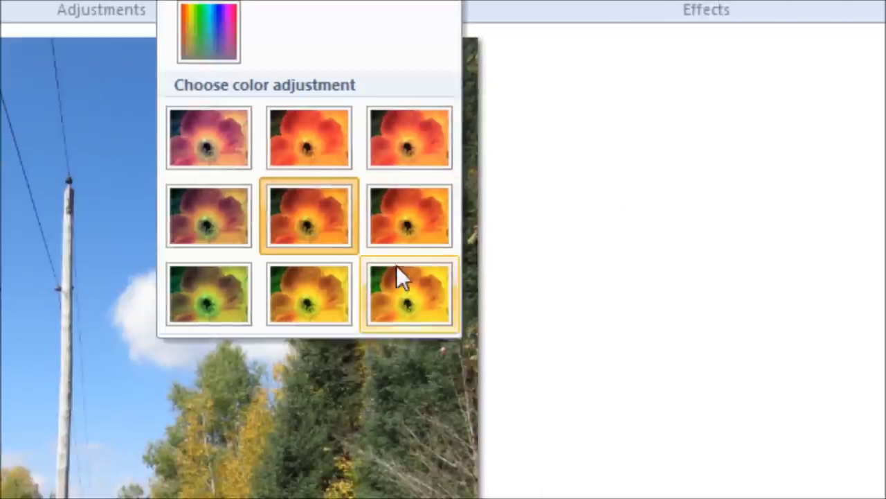
click(613, 210)
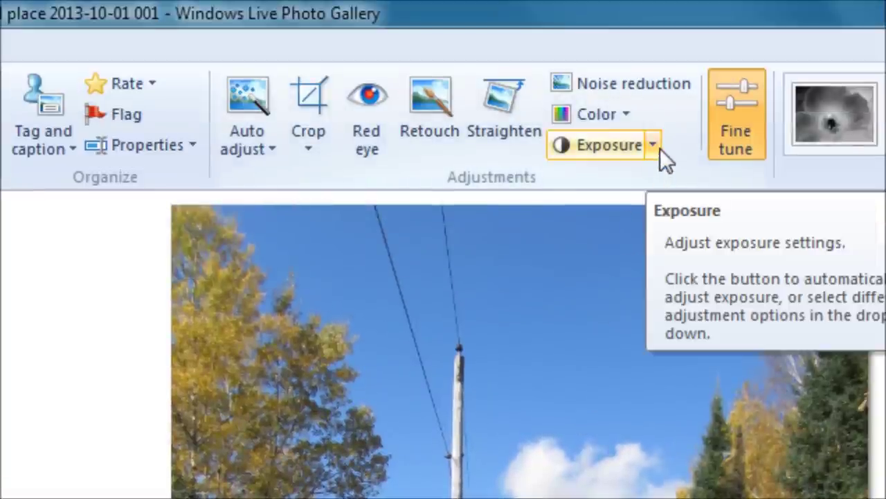
click(654, 146)
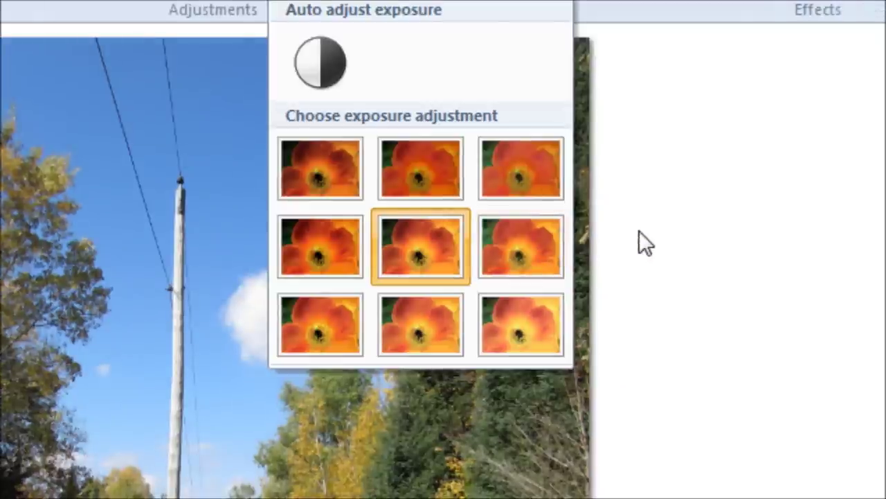
click(640, 230)
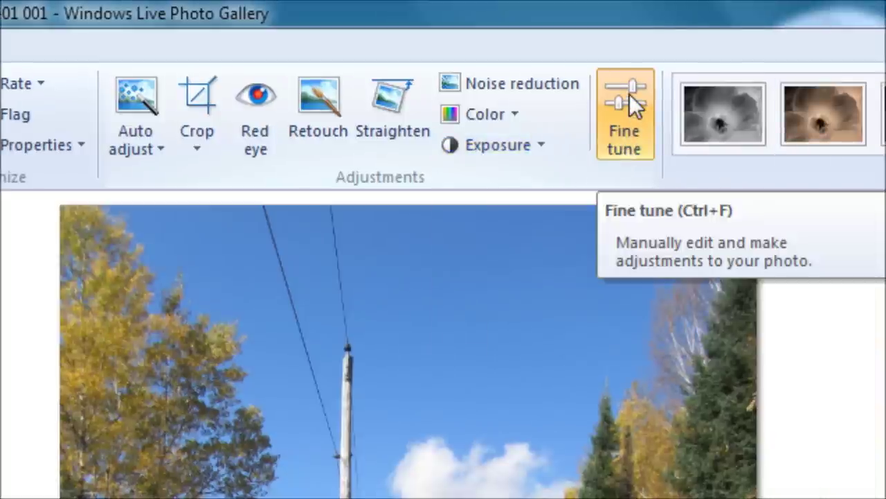
Open the Fine tune pane and expand the exposure settings for the power-pole photo.
click(627, 136)
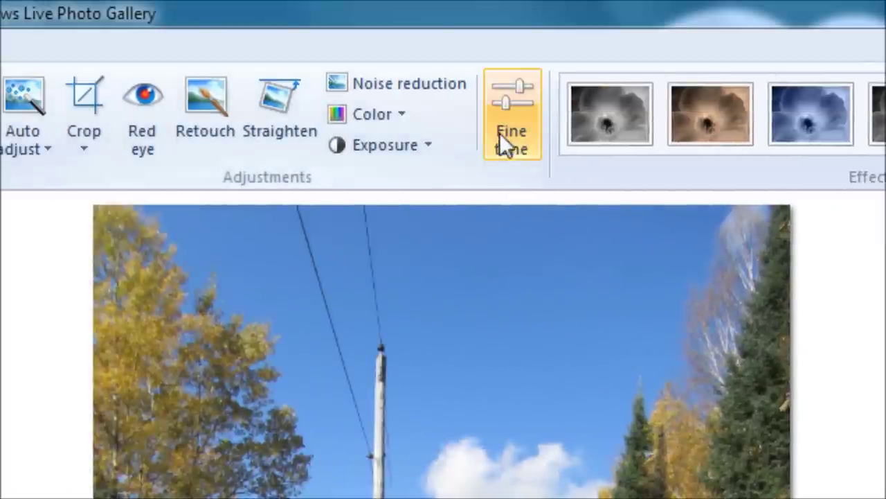
click(500, 125)
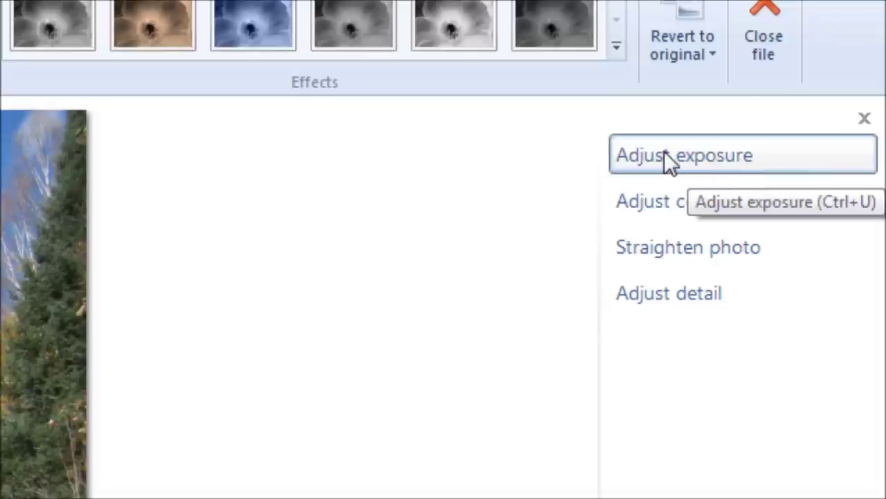
click(701, 157)
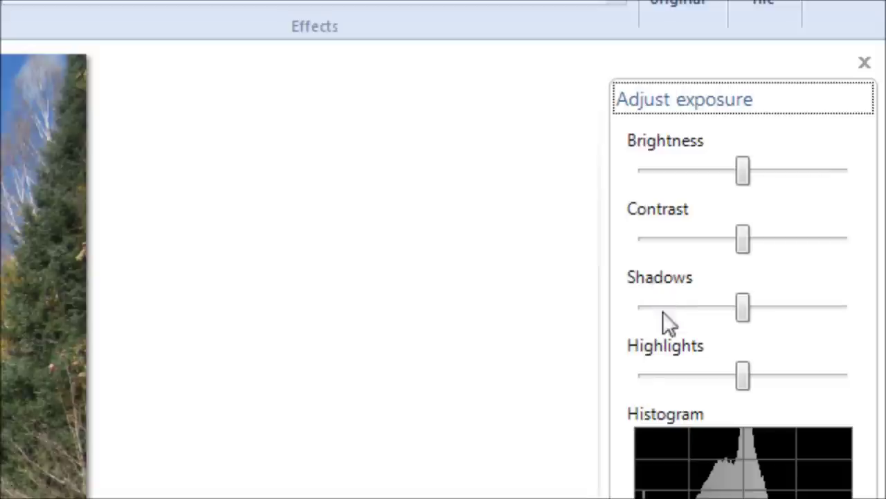
Drag the Brightness slider a little left to slightly darken the power-pole photo.
click(744, 172)
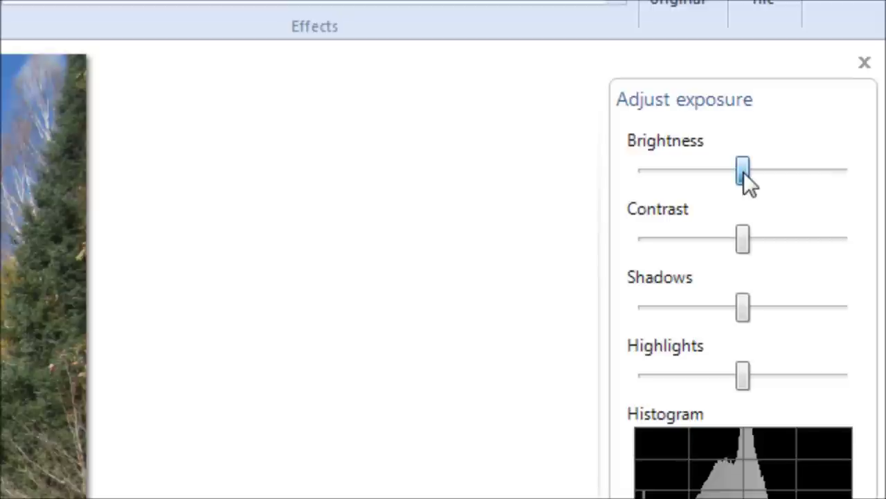
mouse_move(743, 171)
mouse_down()
mouse_move(645, 182)
mouse_move(826, 174)
mouse_move(736, 173)
mouse_up()
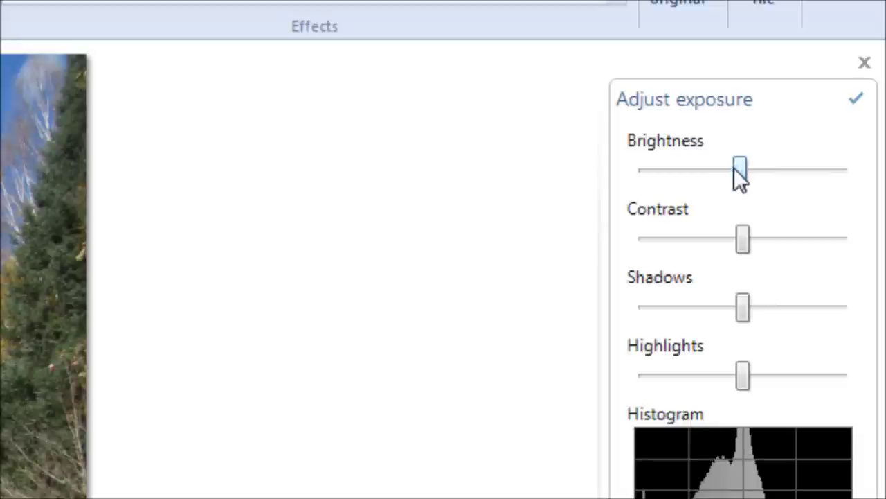
Enlarge the photo view with the zoom slider to inspect the trees closely.
scroll(755, 353, down, 5)
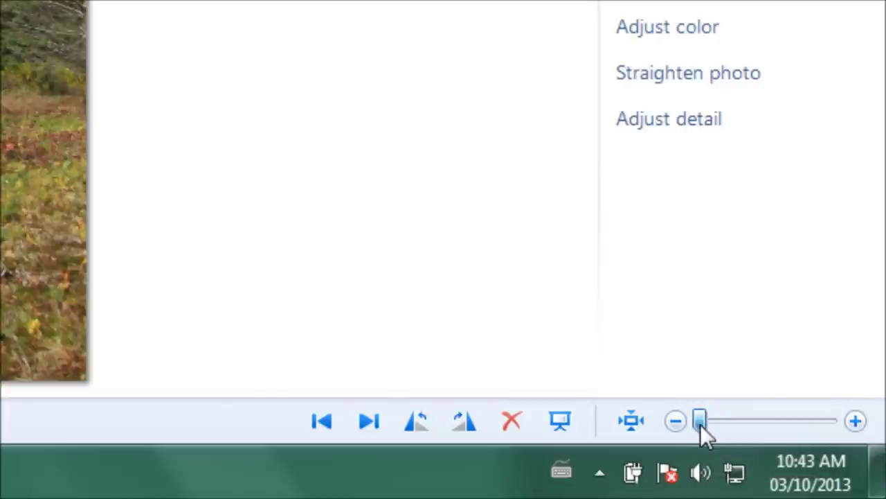
drag(700, 424, 740, 428)
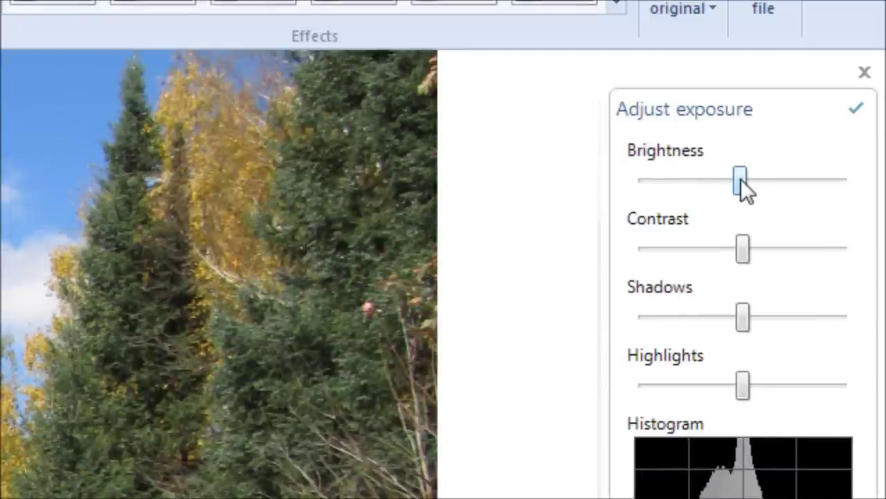
mouse_move(740, 179)
mouse_down()
mouse_move(644, 181)
mouse_move(843, 181)
mouse_move(740, 180)
mouse_up()
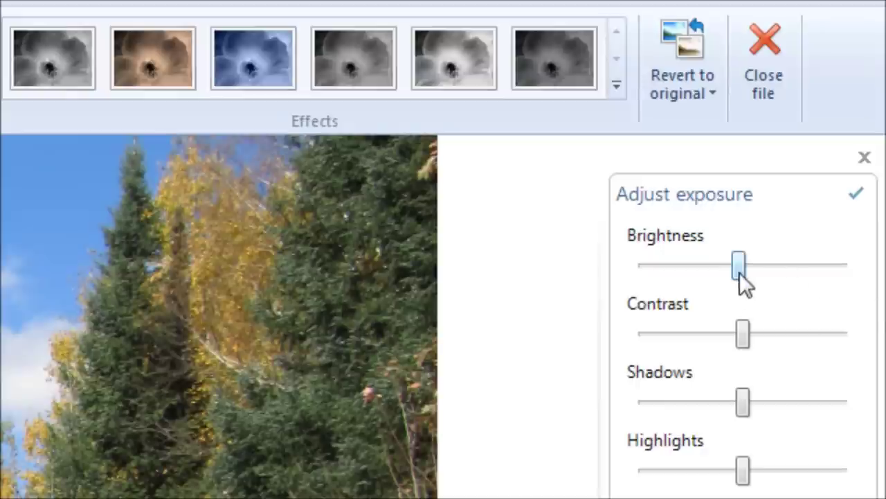
drag(739, 272, 782, 273)
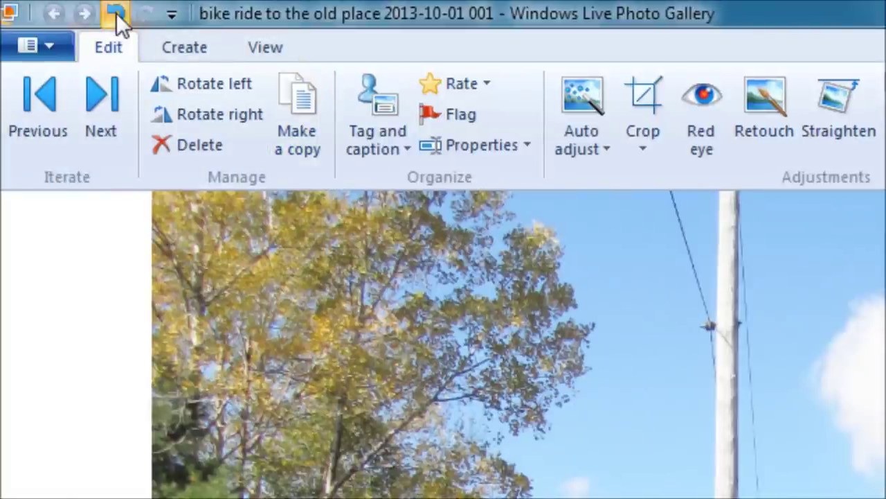
click(116, 13)
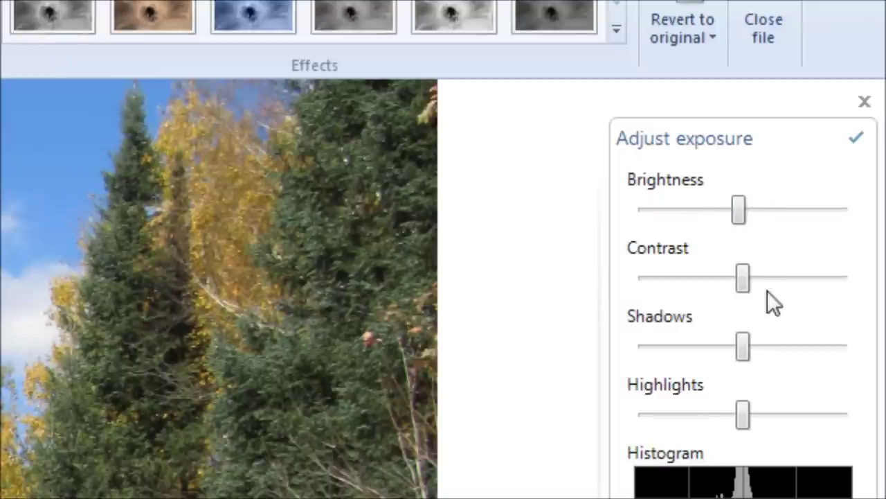
drag(747, 278, 788, 264)
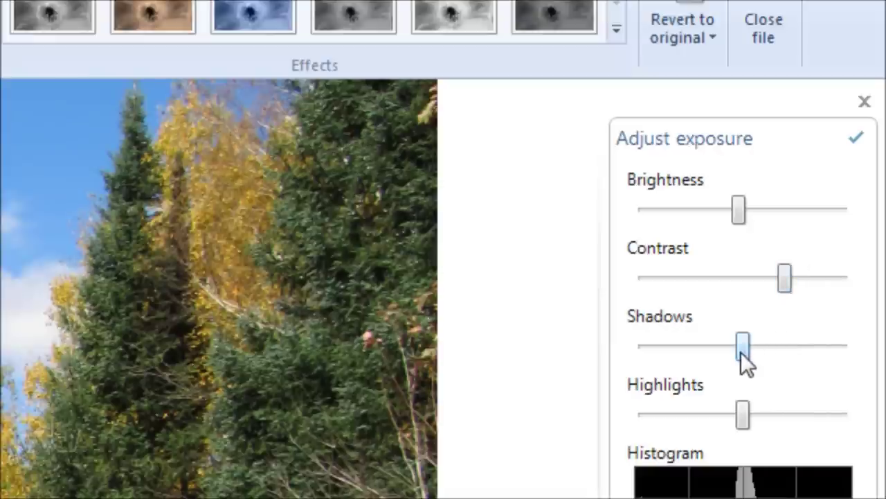
Raise the contrast and lift the shadows well above default to lighten the dark trees.
mouse_move(741, 351)
mouse_down()
mouse_move(692, 347)
mouse_move(774, 339)
mouse_move(714, 349)
mouse_move(739, 341)
mouse_up()
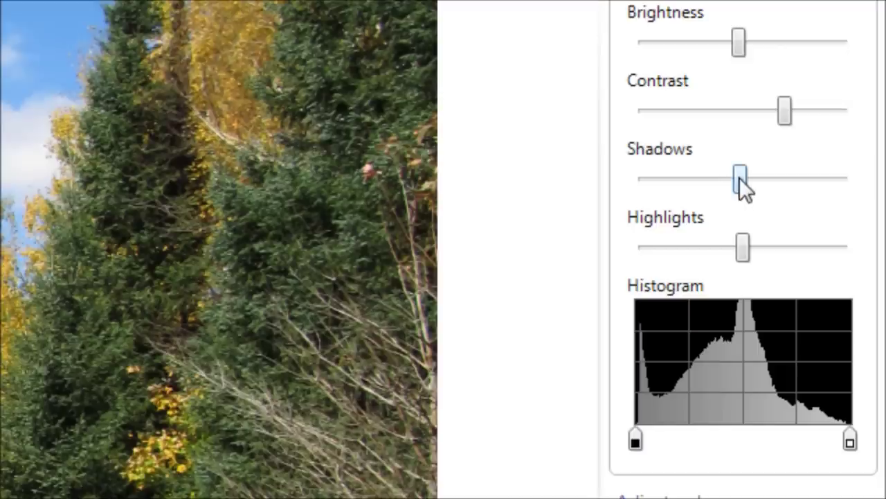
drag(739, 177, 796, 179)
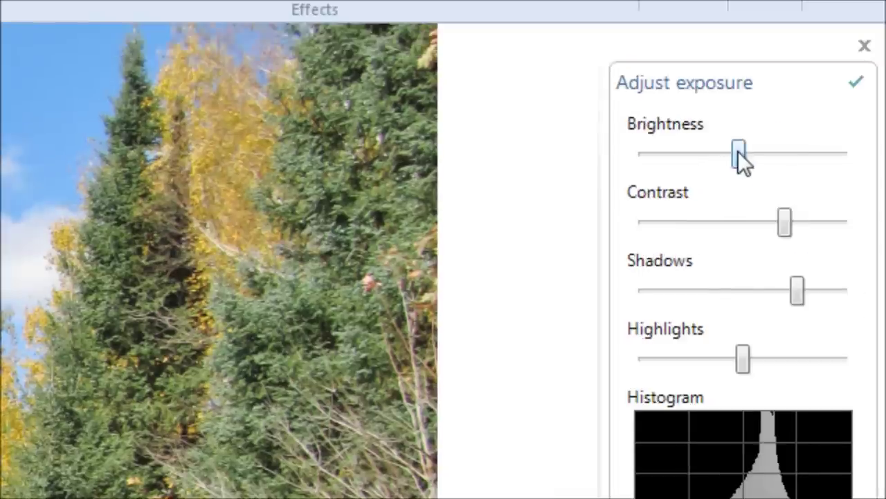
Try darker and brighter brightness settings, then undo the brightness change.
drag(739, 153, 721, 154)
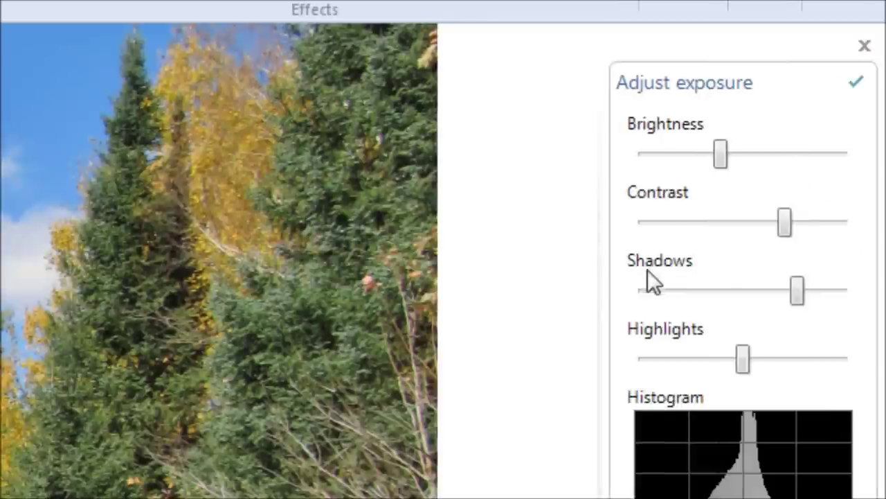
drag(722, 151, 734, 153)
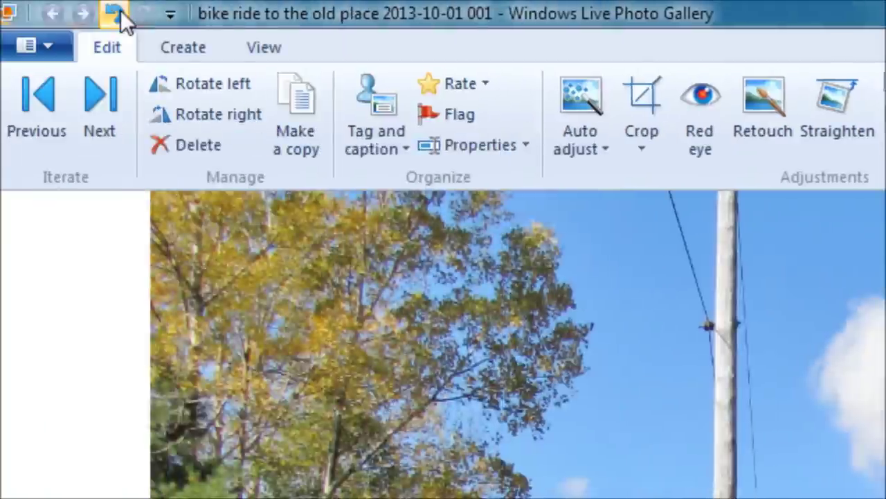
click(120, 10)
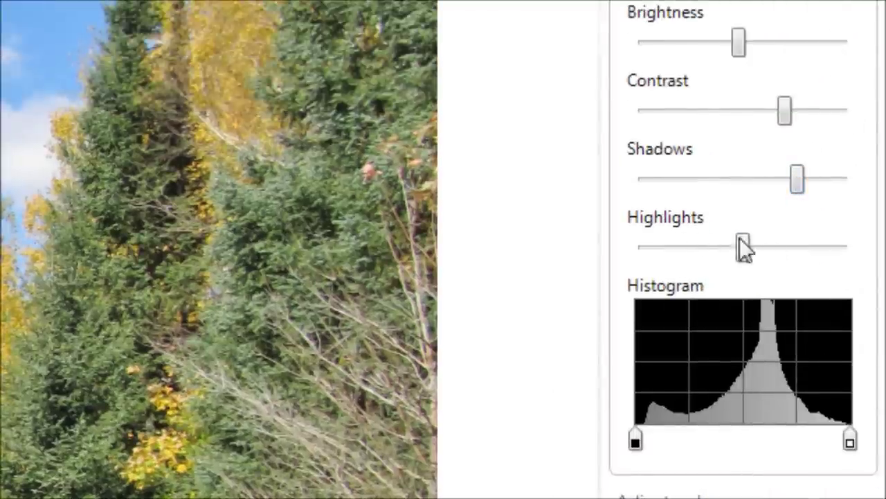
Pull the highlights down slightly, then collapse exposure and show the colour adjustments.
drag(740, 237, 656, 251)
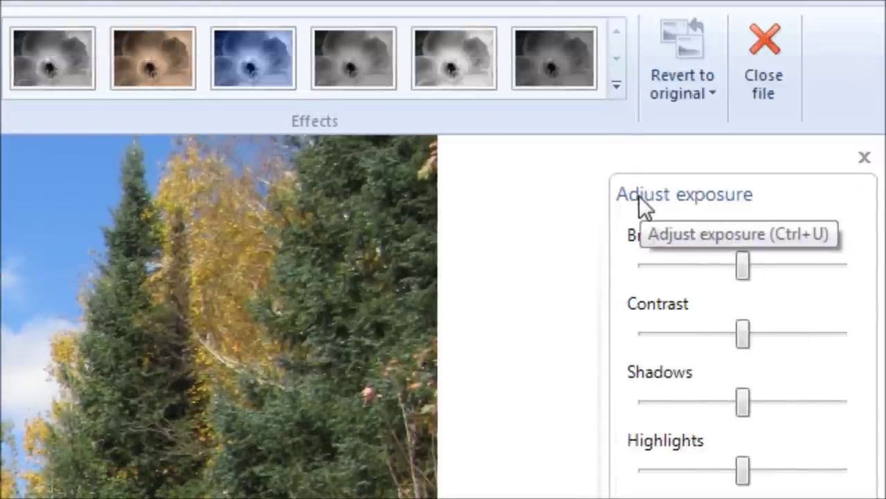
click(712, 195)
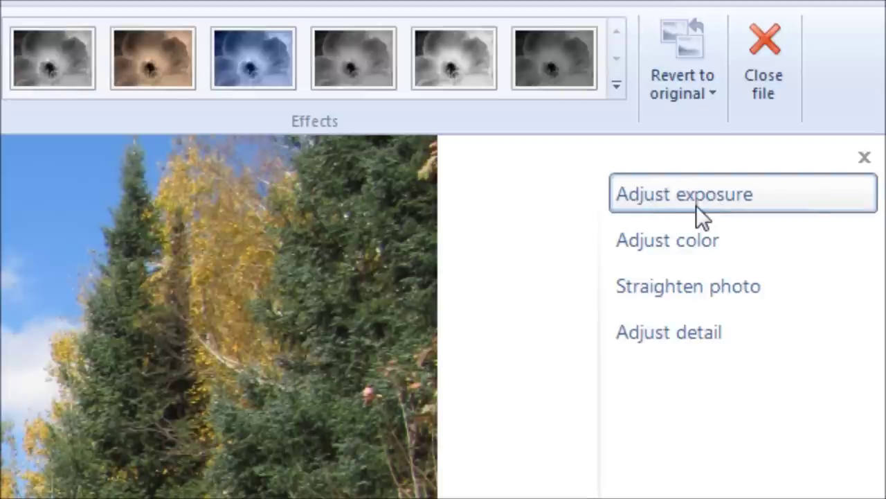
click(662, 245)
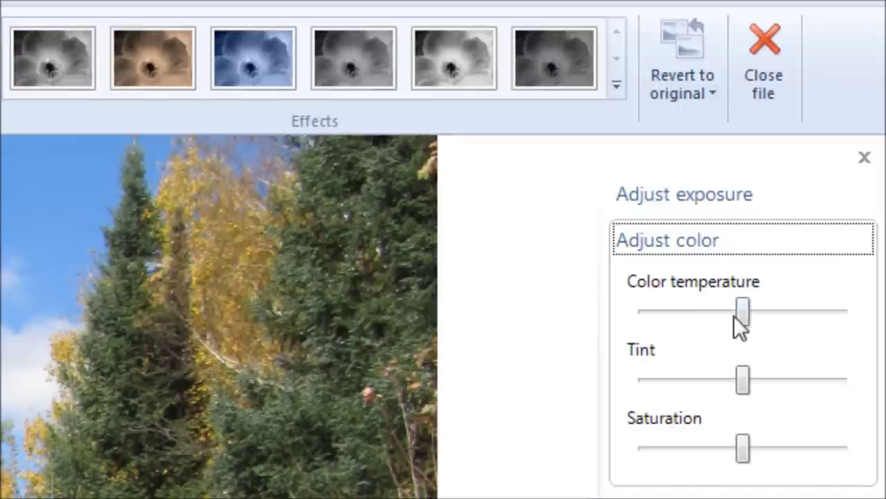
Try cooler and warmer colour temperatures, then undo the temperature change.
mouse_move(746, 316)
mouse_down()
mouse_move(655, 317)
mouse_move(748, 318)
mouse_move(734, 328)
mouse_up()
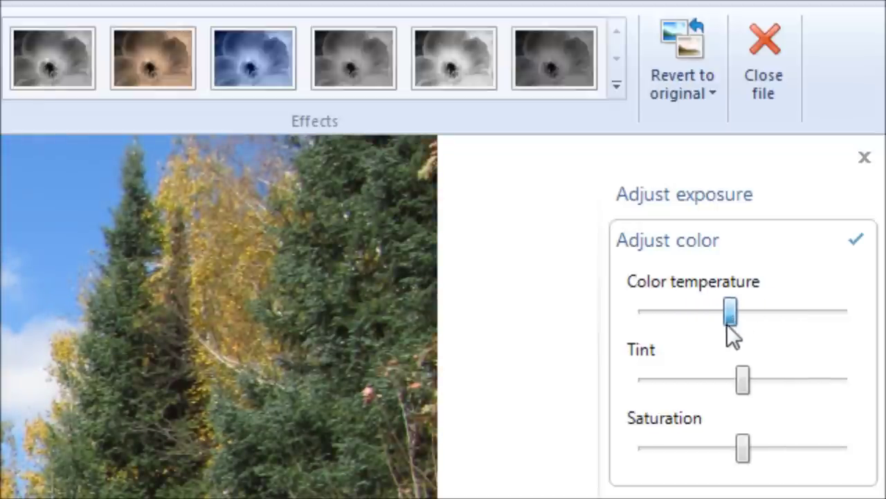
drag(733, 336, 658, 338)
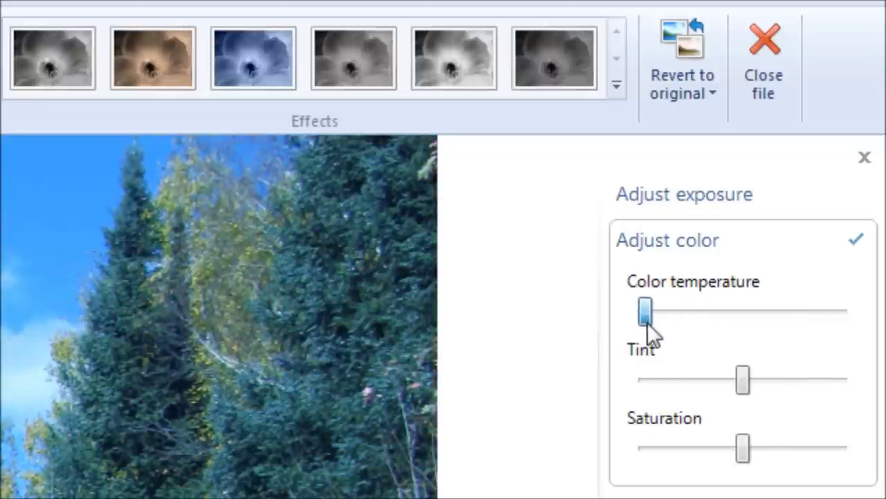
drag(648, 323, 742, 316)
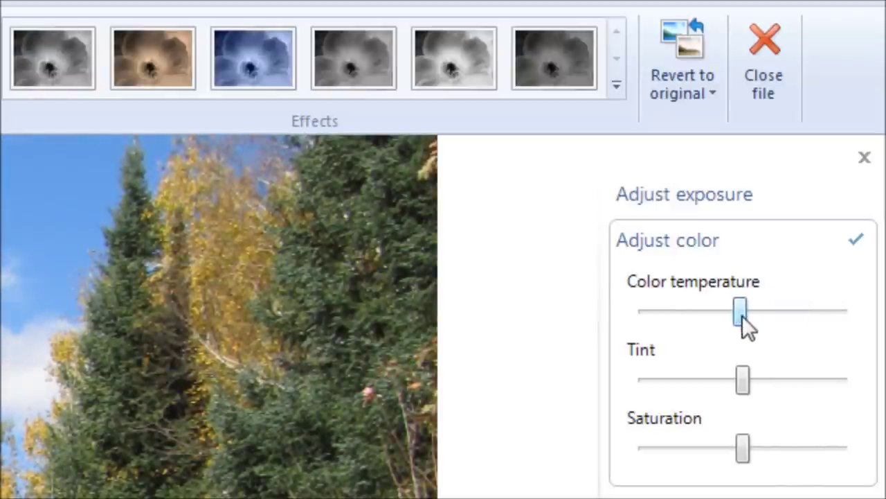
click(675, 52)
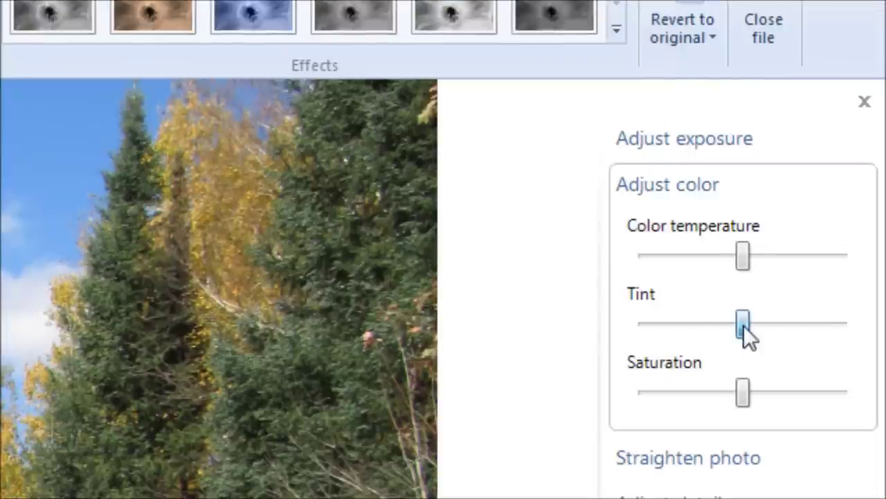
Try several tint values and undo them, then show the straighten control.
drag(744, 437, 687, 437)
drag(702, 326, 728, 335)
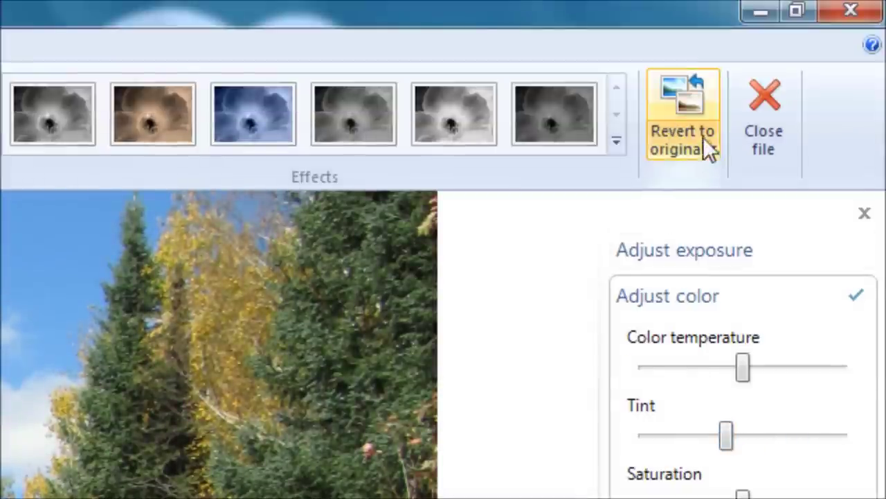
click(682, 97)
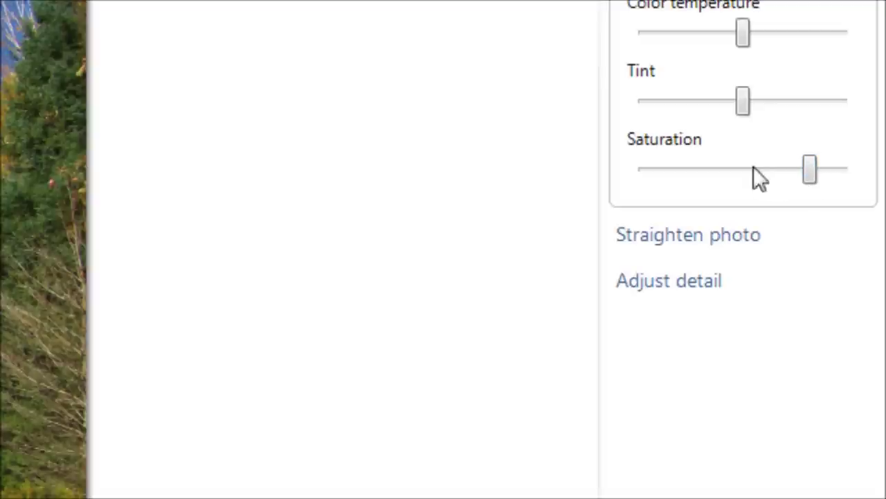
click(699, 235)
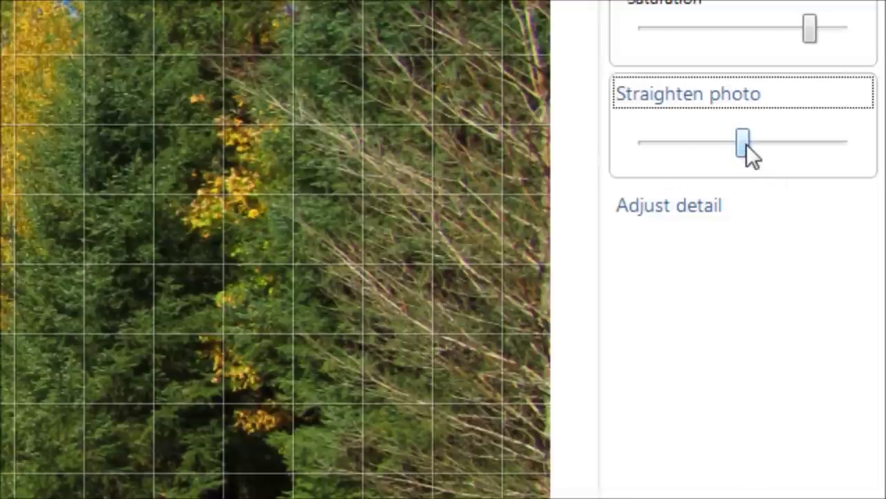
Rotate the photo left with the Straighten slider, then rotate it back toward level.
drag(741, 141, 679, 148)
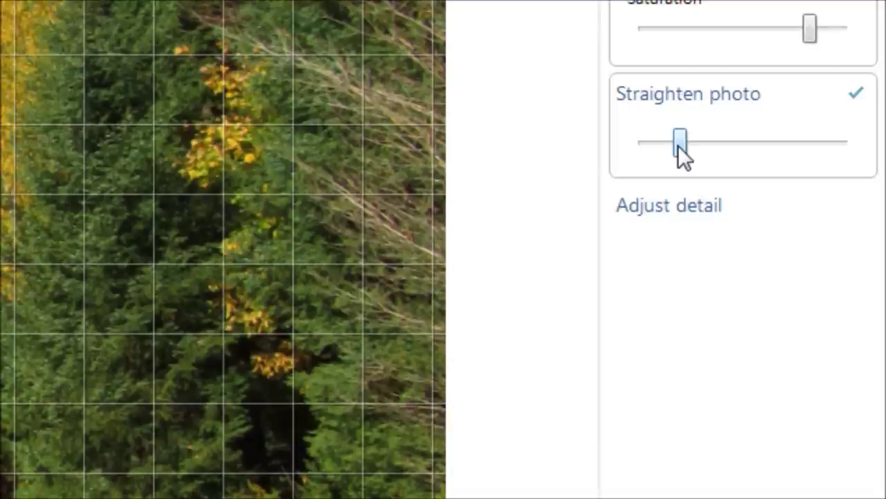
drag(678, 145, 739, 140)
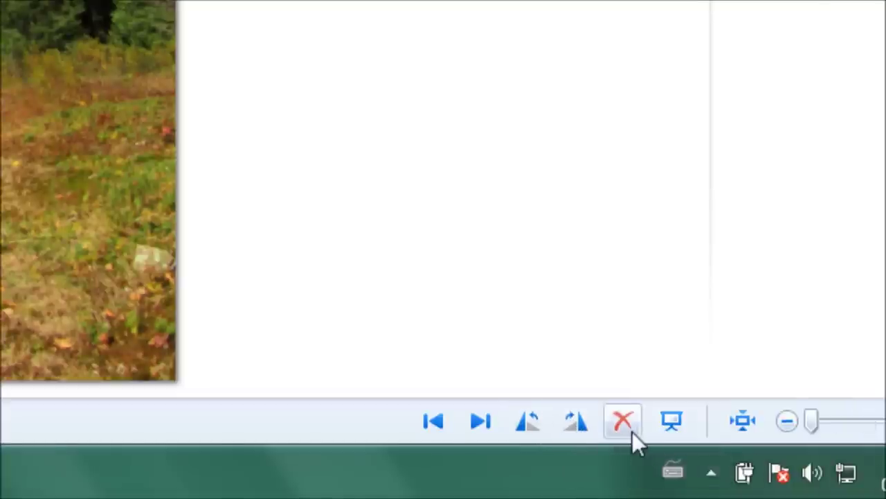
click(487, 426)
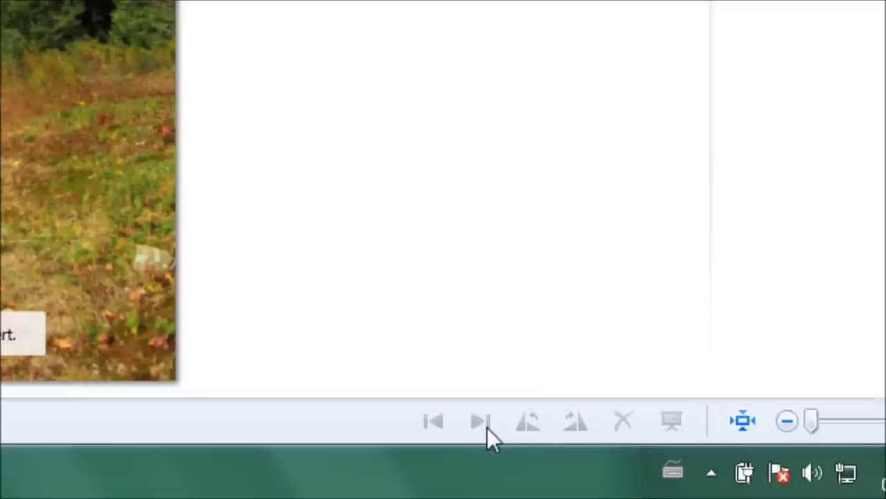
click(436, 422)
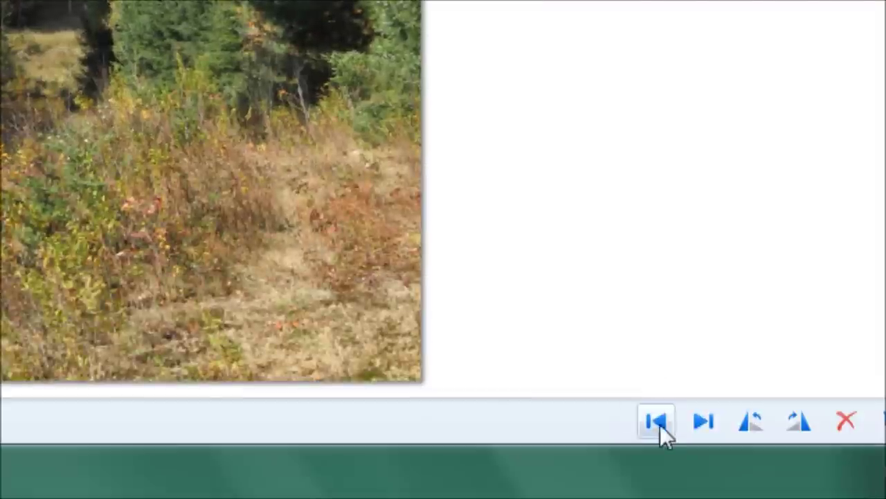
click(659, 422)
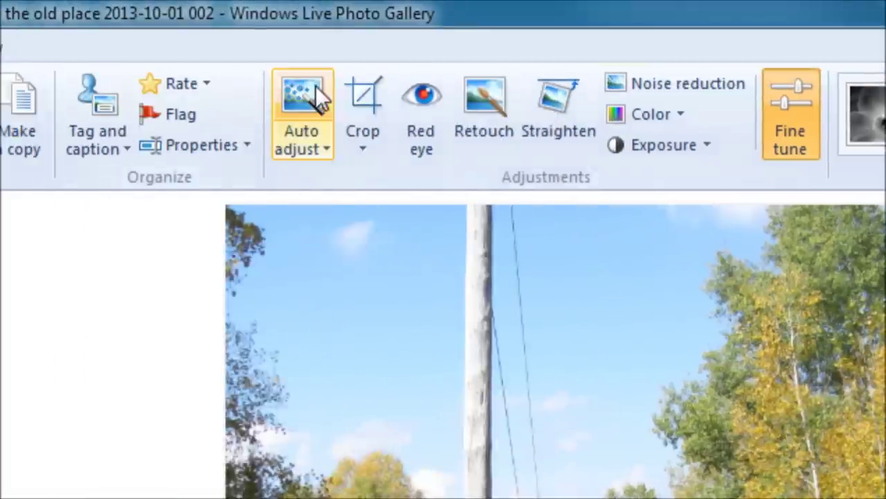
Auto adjust the photo, then expand its exposure and colour settings for review.
click(312, 90)
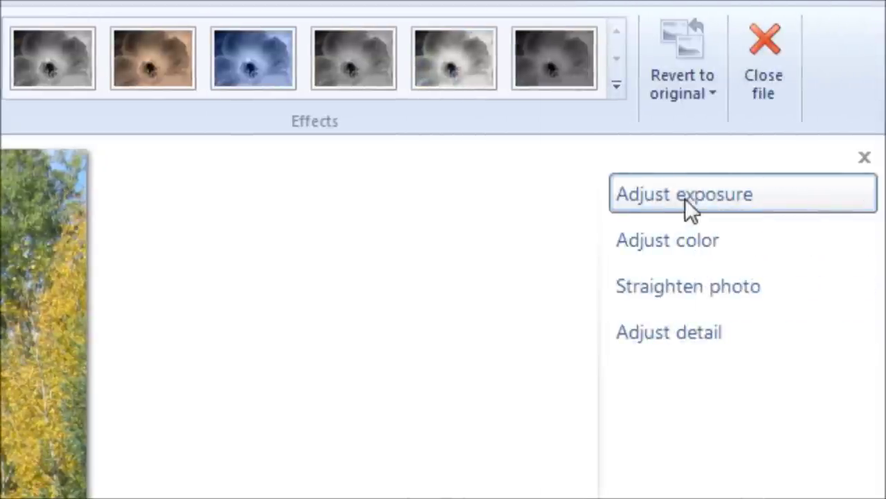
click(689, 199)
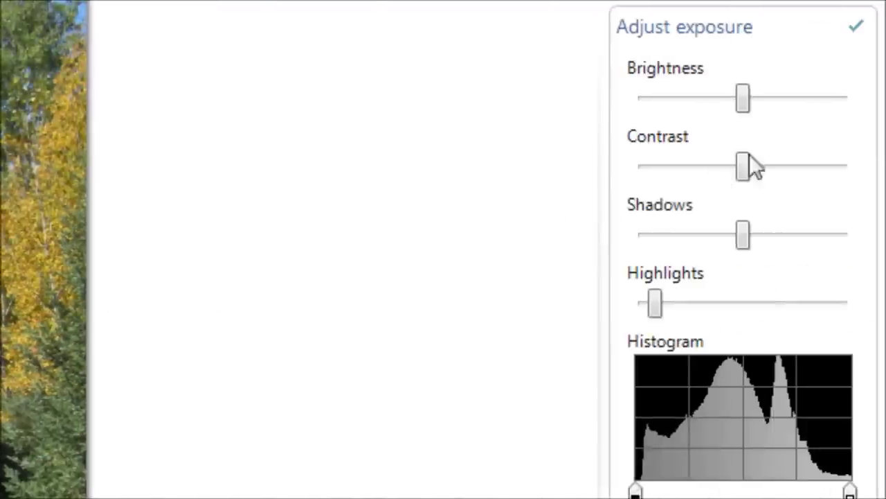
click(662, 390)
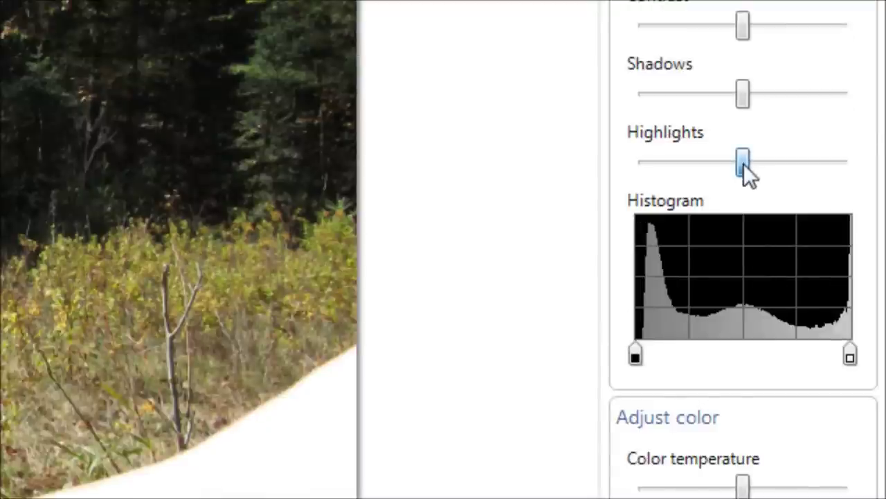
Lower the highlights then raise them partway, boost saturation, and advance to the next photo.
drag(744, 164, 633, 174)
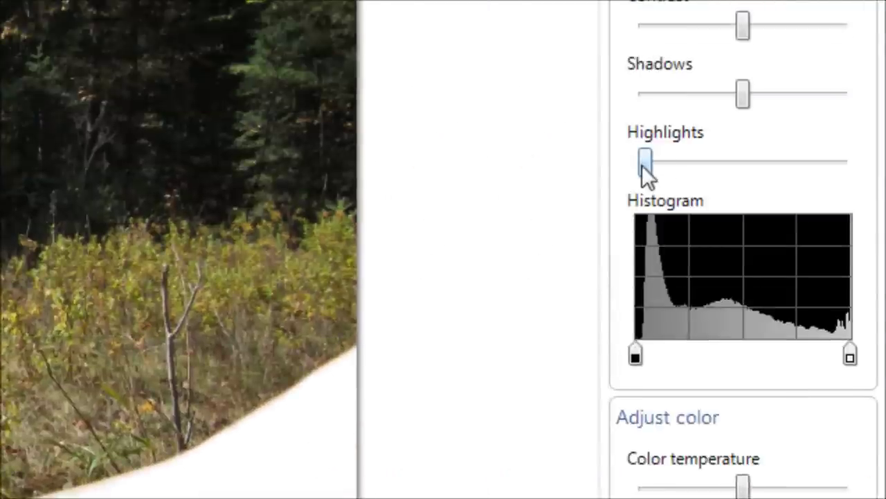
drag(644, 51, 699, 49)
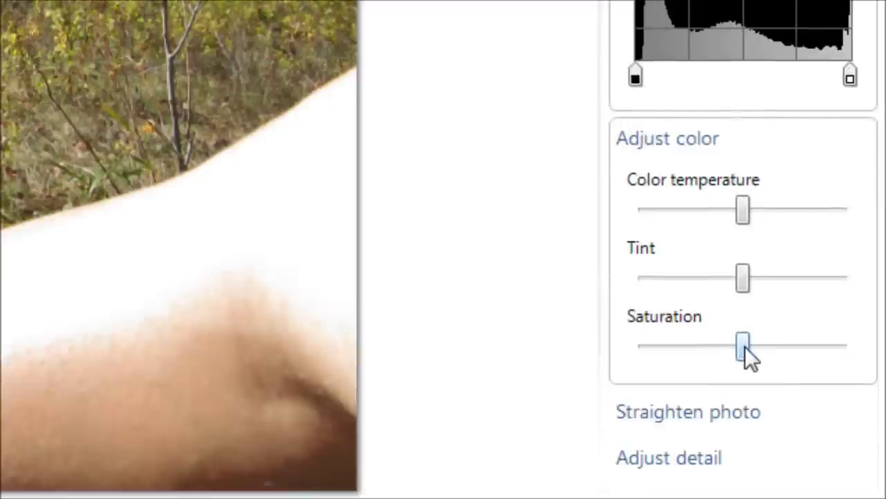
drag(746, 347, 818, 346)
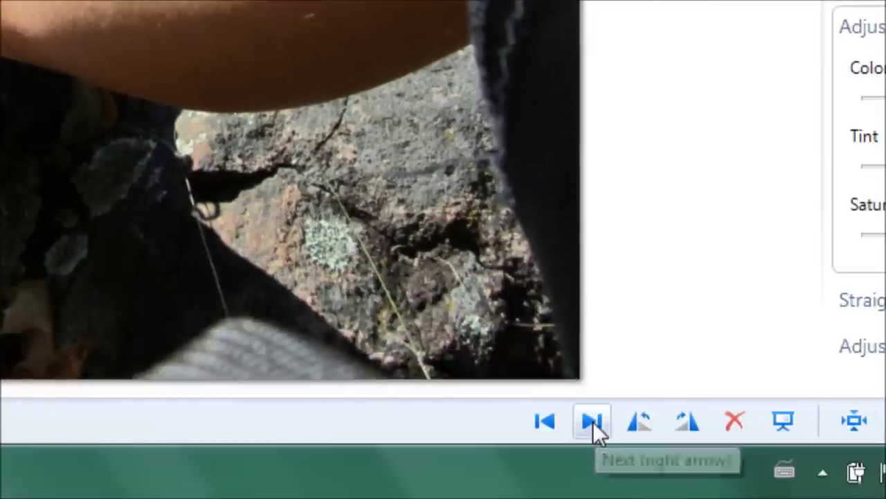
click(592, 421)
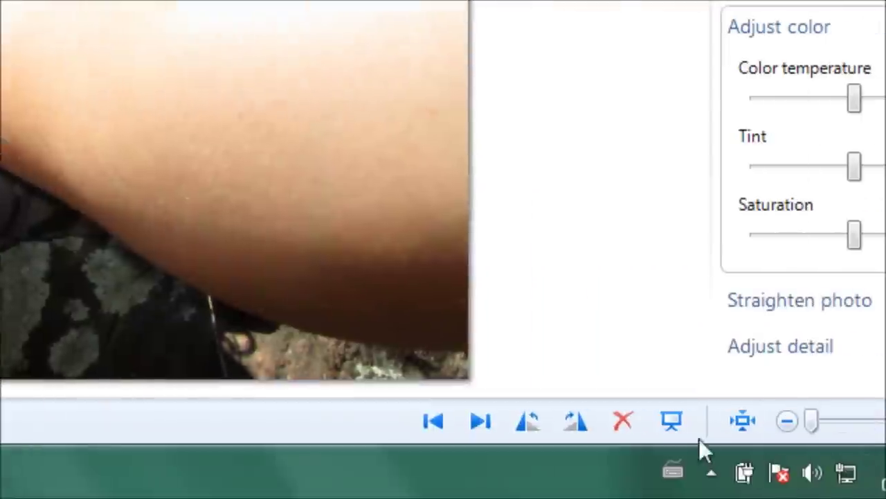
On the next ride photo, lower the highlights and test different brightness and shadow levels.
click(428, 428)
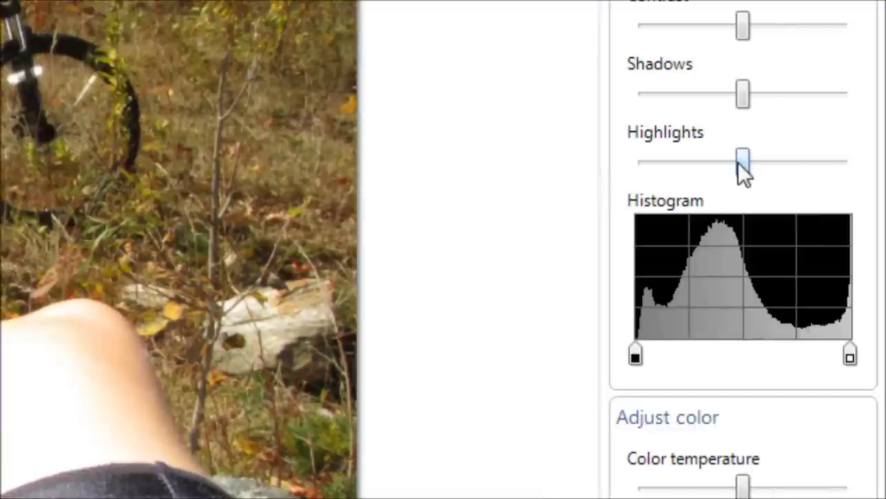
drag(739, 162, 671, 167)
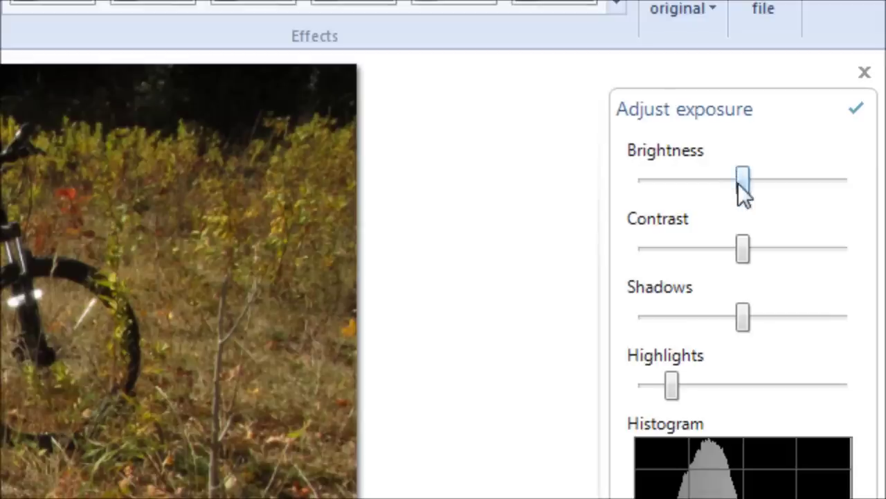
mouse_move(742, 185)
mouse_down()
mouse_move(724, 188)
mouse_move(750, 187)
mouse_move(741, 187)
mouse_up()
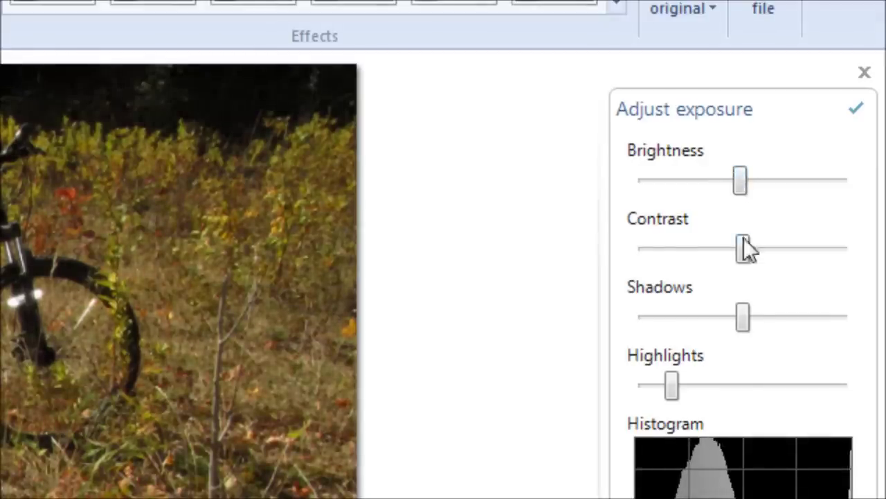
drag(742, 320, 741, 300)
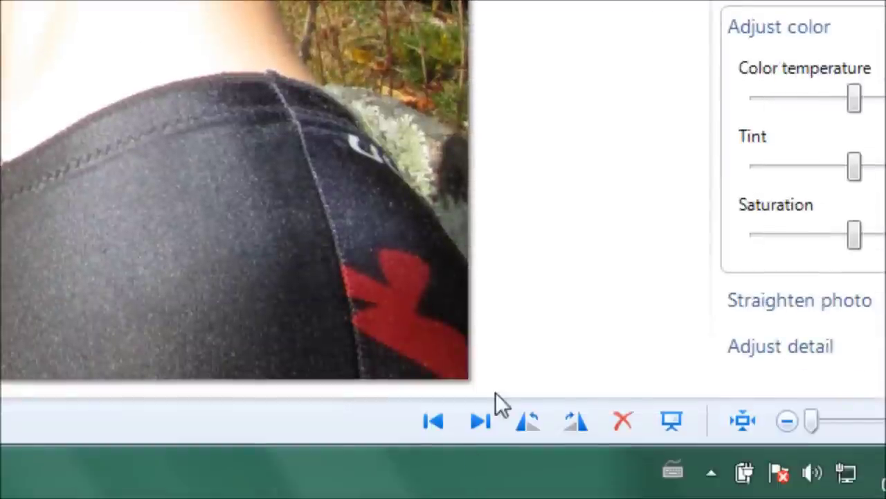
Advance to the next photo and raise its Saturation slider for more vivid colours.
click(480, 422)
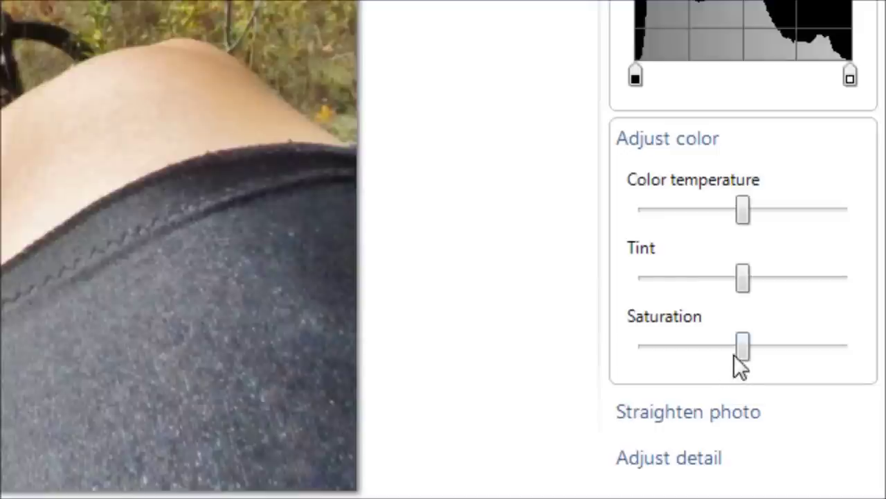
drag(745, 348, 770, 351)
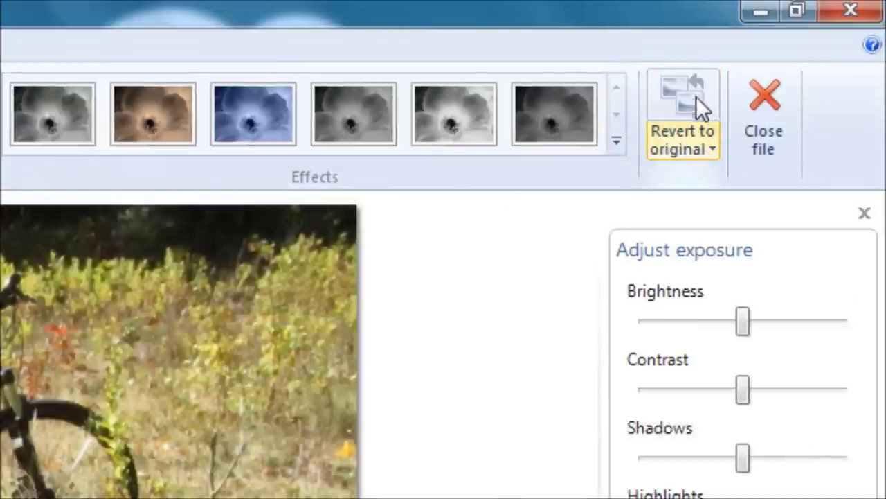
Close the current photo and open the legs-stretched-toward-the-bike photo for editing.
click(764, 104)
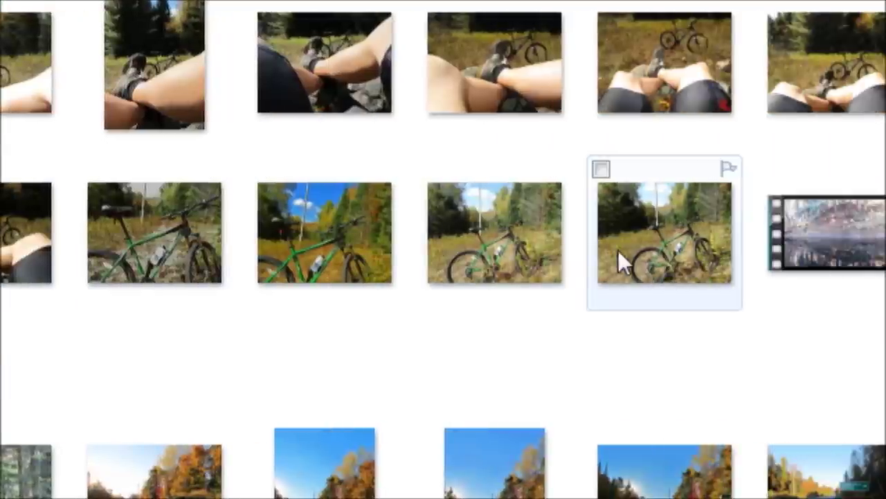
mouse_move(488, 250)
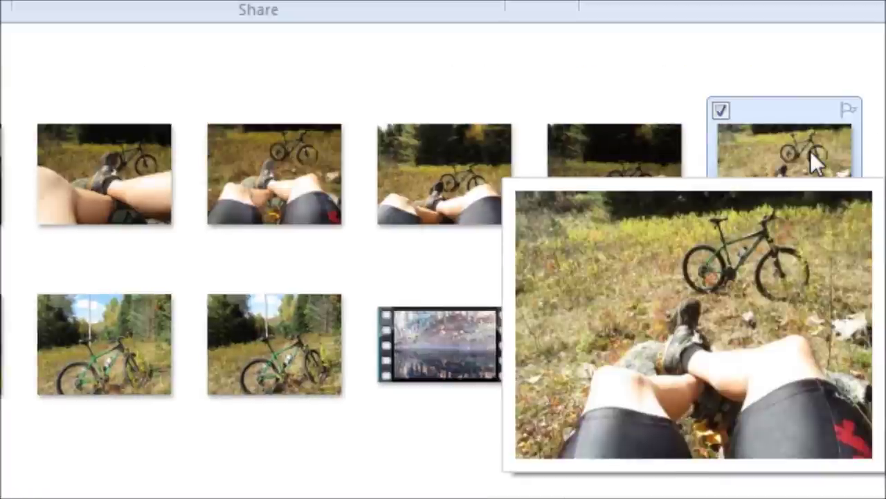
double_click(813, 161)
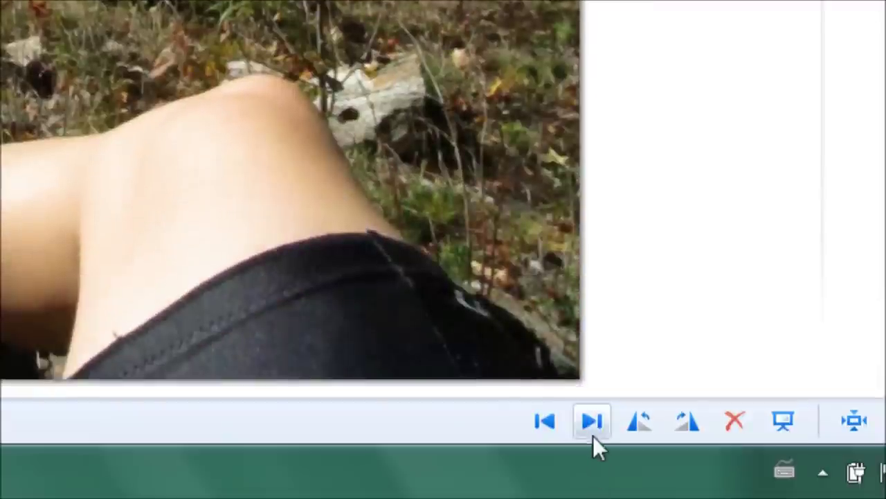
Move to the next bike photo and apply Auto adjust to brighten it.
click(591, 429)
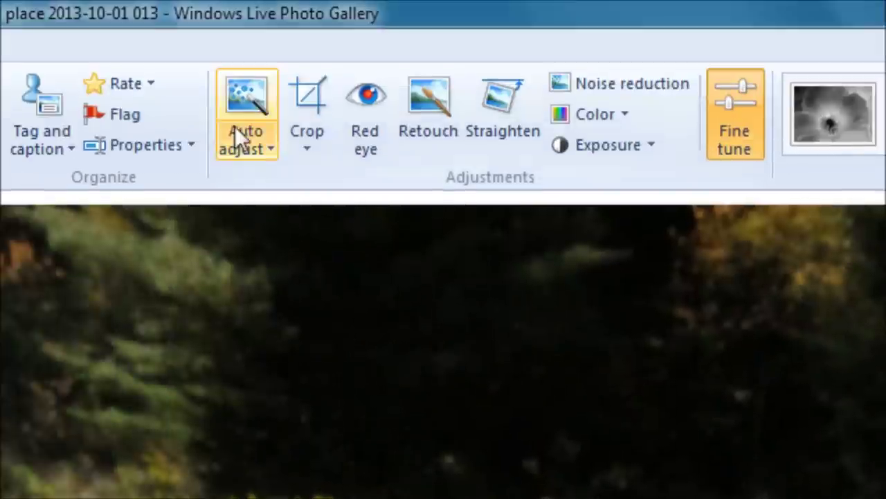
click(236, 136)
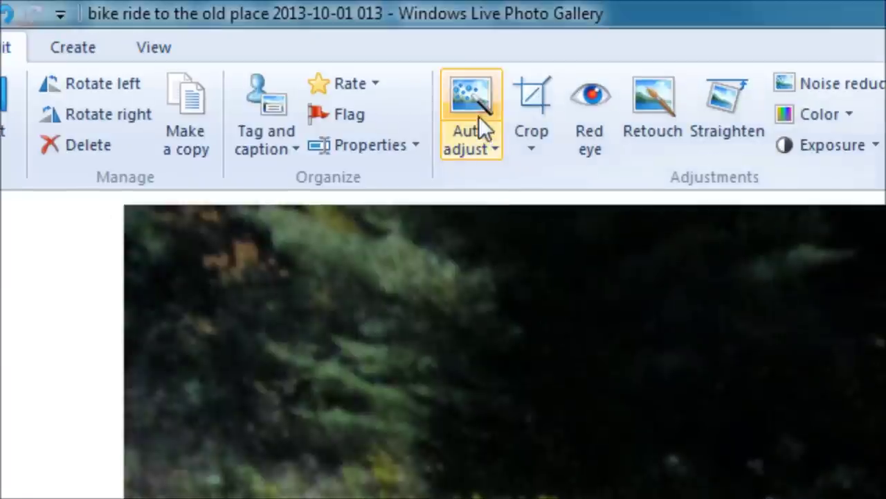
click(476, 126)
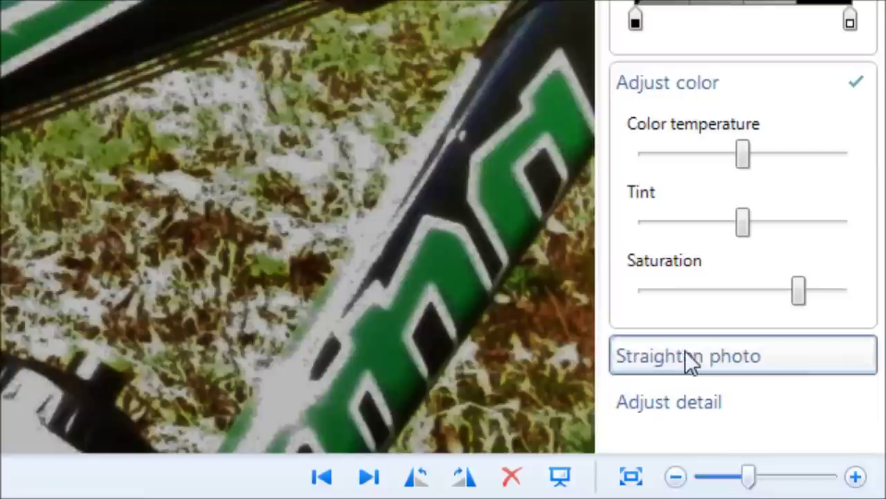
Push the bike close-up's saturation well above default and darken it slightly.
drag(797, 295, 776, 296)
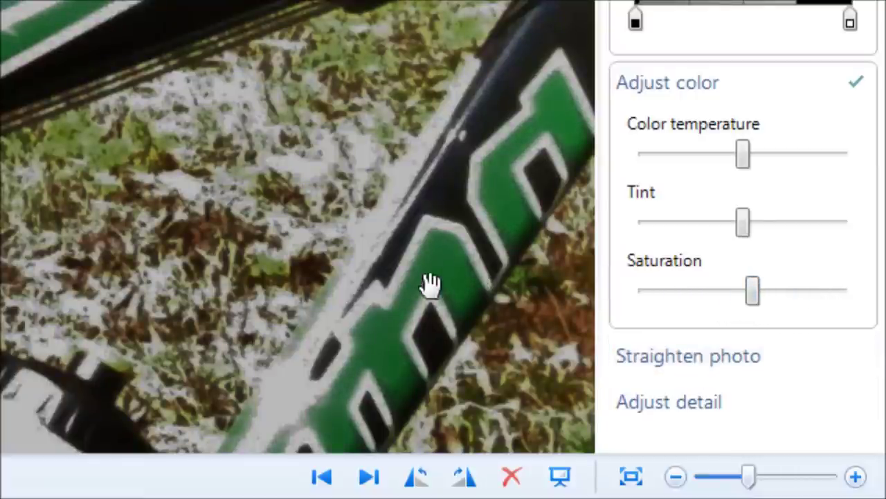
mouse_move(752, 296)
mouse_down()
mouse_move(815, 296)
mouse_move(738, 291)
mouse_move(817, 291)
mouse_move(742, 291)
mouse_move(809, 291)
mouse_move(750, 291)
mouse_up()
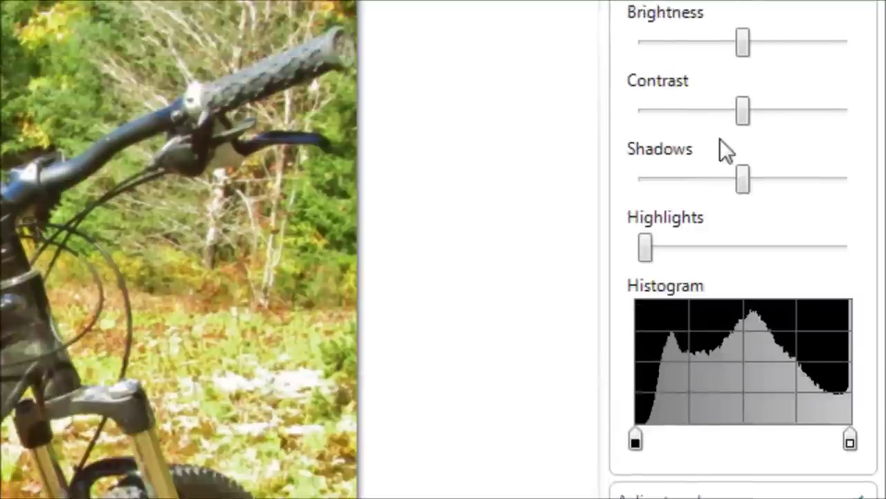
drag(742, 43, 690, 50)
drag(691, 163, 676, 161)
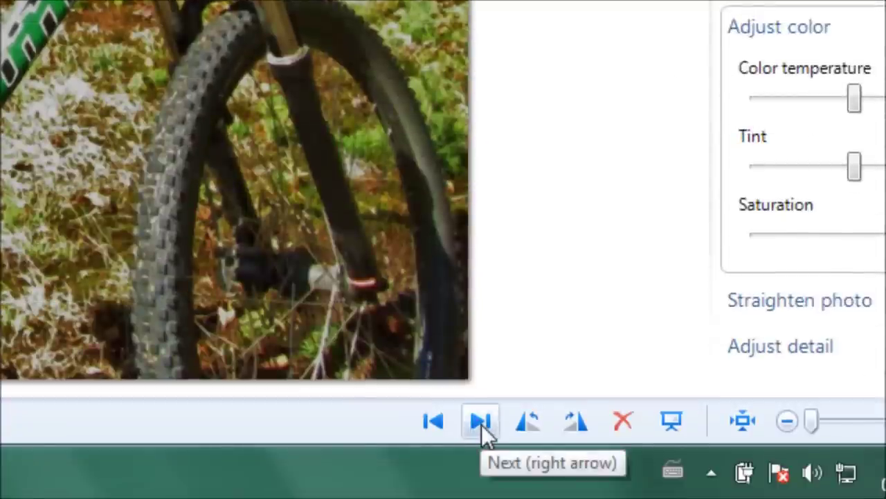
click(481, 421)
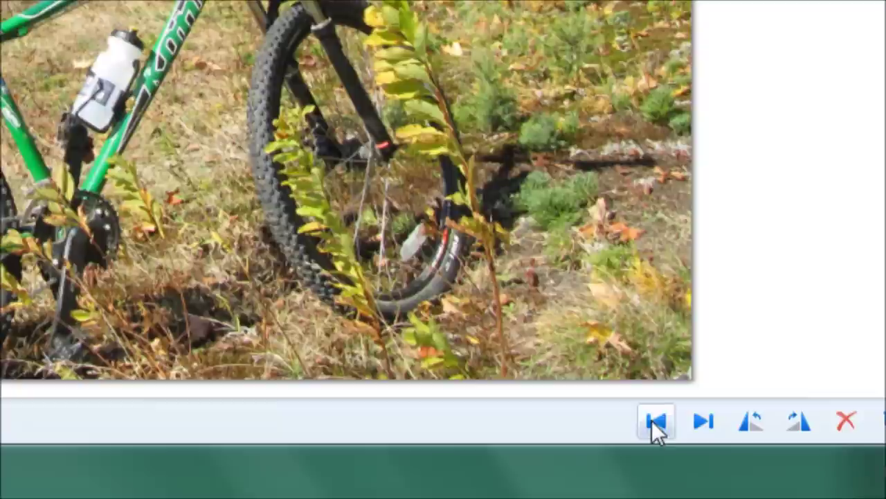
click(654, 420)
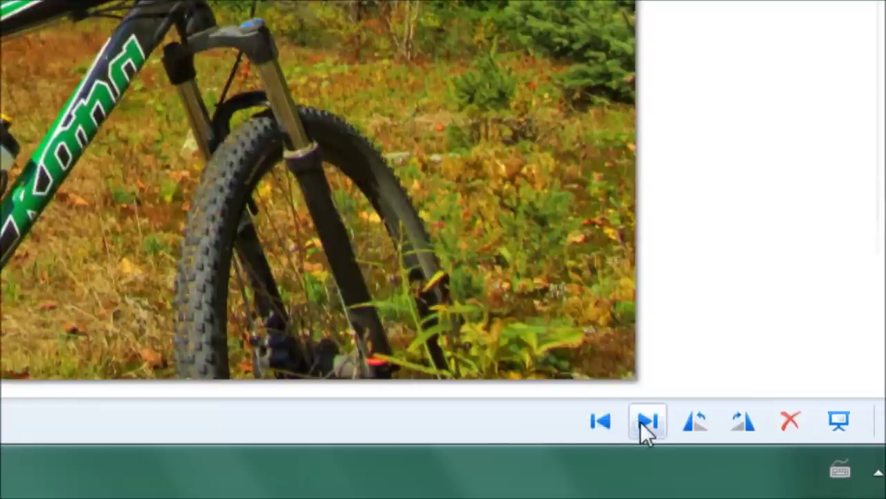
click(703, 421)
click(600, 422)
click(640, 423)
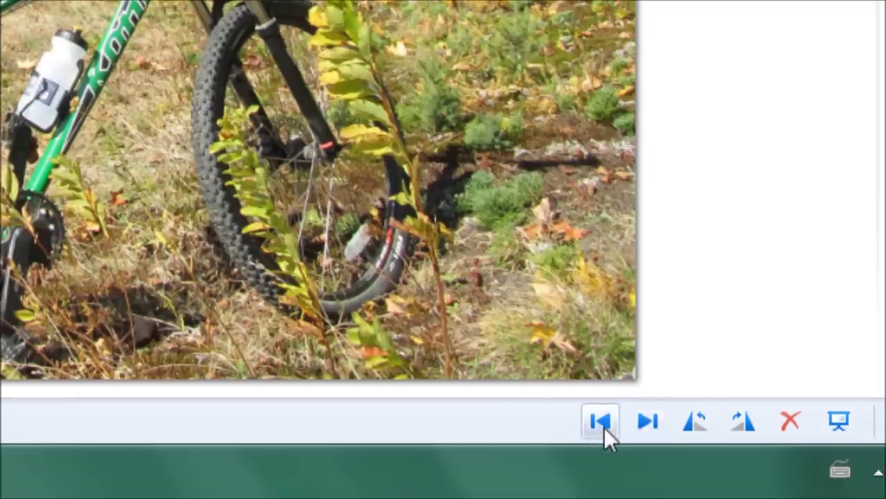
click(601, 422)
click(648, 424)
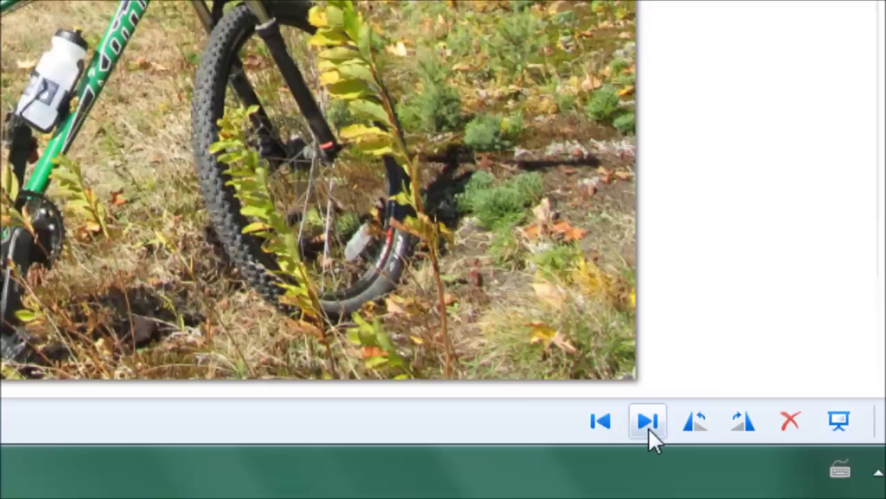